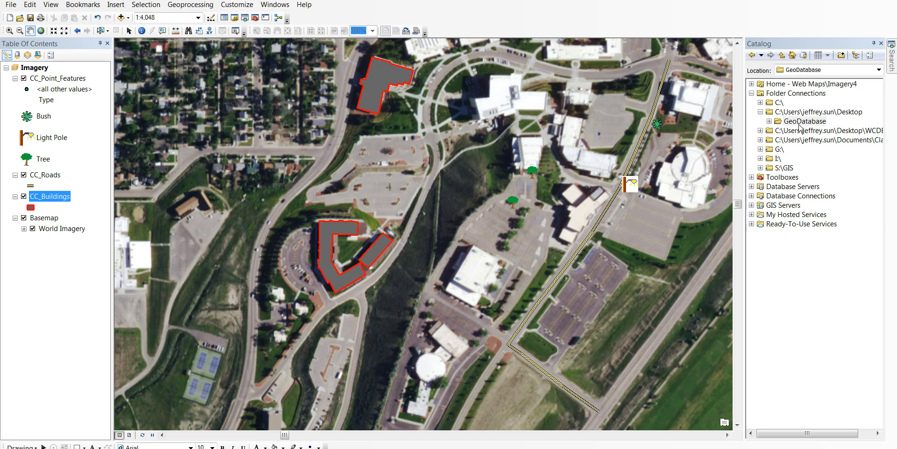
Create a file geodatabase named GPS_Data in the desktop GeoDatabase folder
{"action": "left_click", "coordinate": [768, 124]}
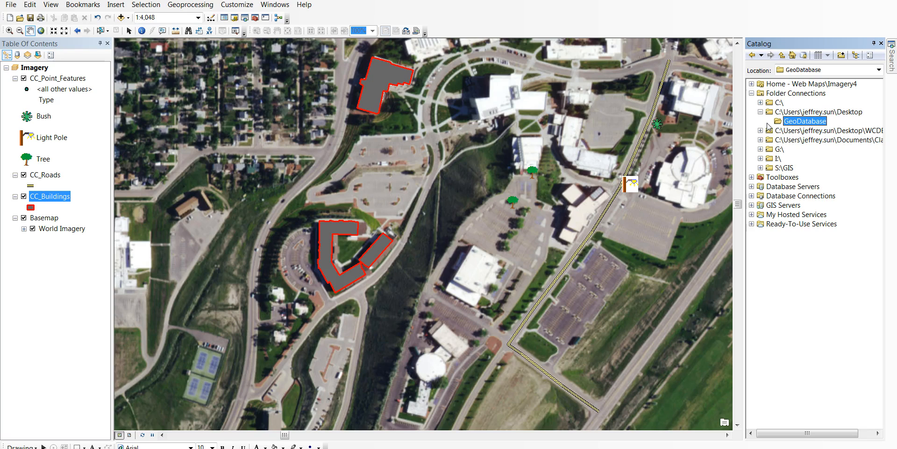
{"action": "right_click", "coordinate": [797, 122]}
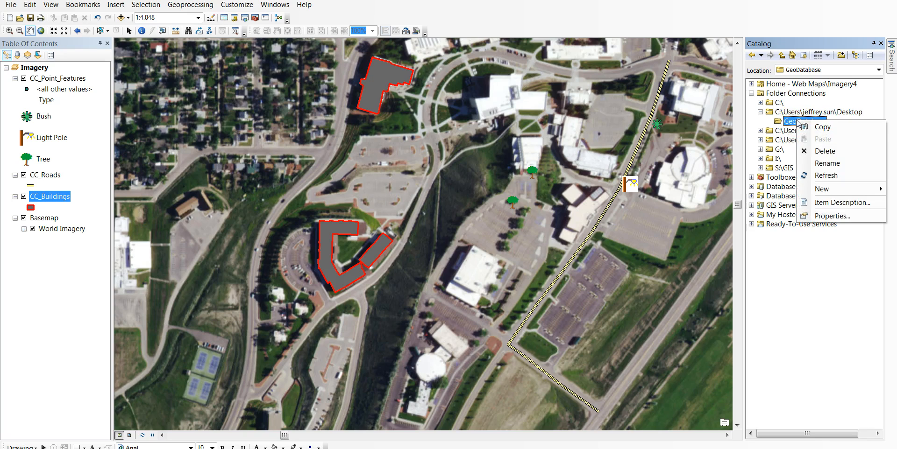
{"action": "left_click", "coordinate": [822, 189]}
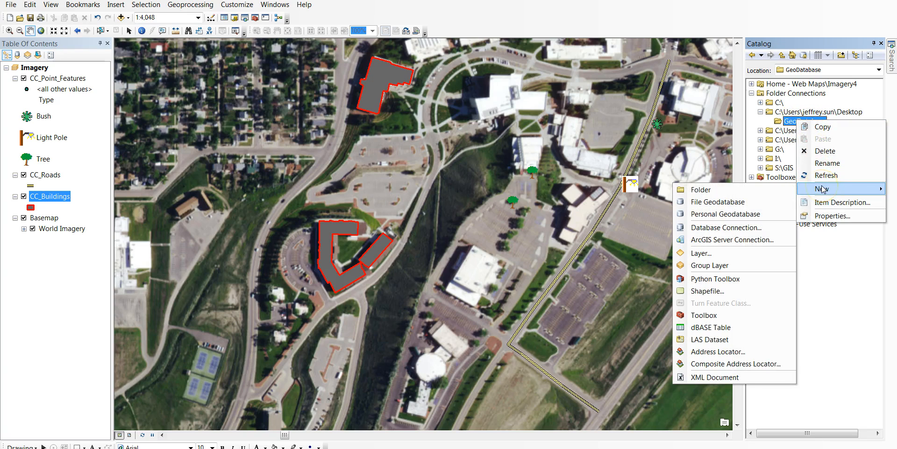
{"action": "left_click", "coordinate": [727, 206]}
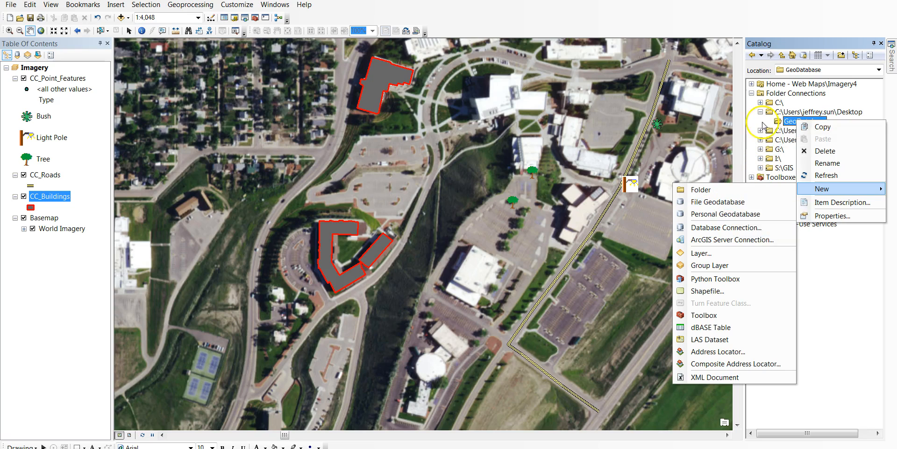
{"action": "left_click", "coordinate": [794, 123]}
{"action": "right_click", "coordinate": [794, 124]}
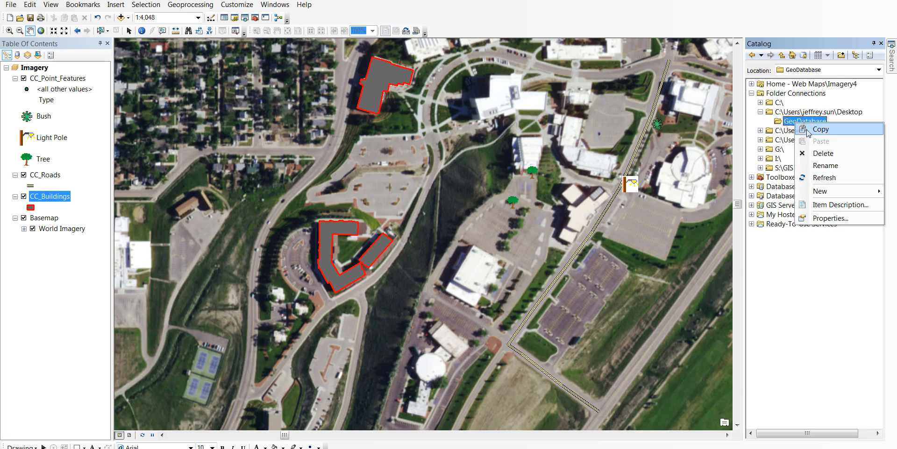
{"action": "mouse_move", "coordinate": [817, 198]}
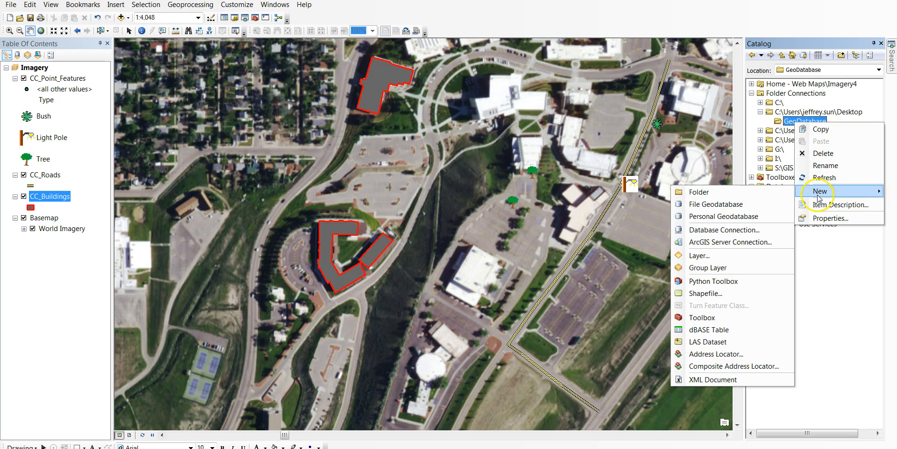
{"action": "left_click", "coordinate": [694, 204]}
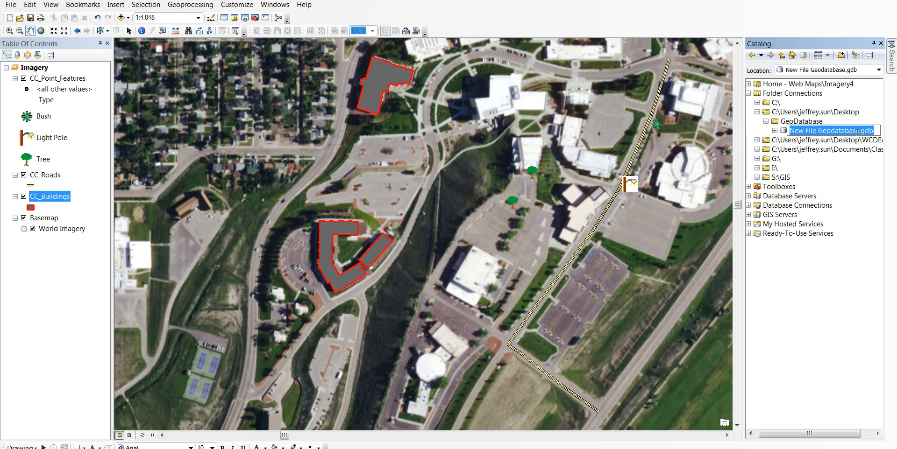
{"action": "type", "text": "G"}
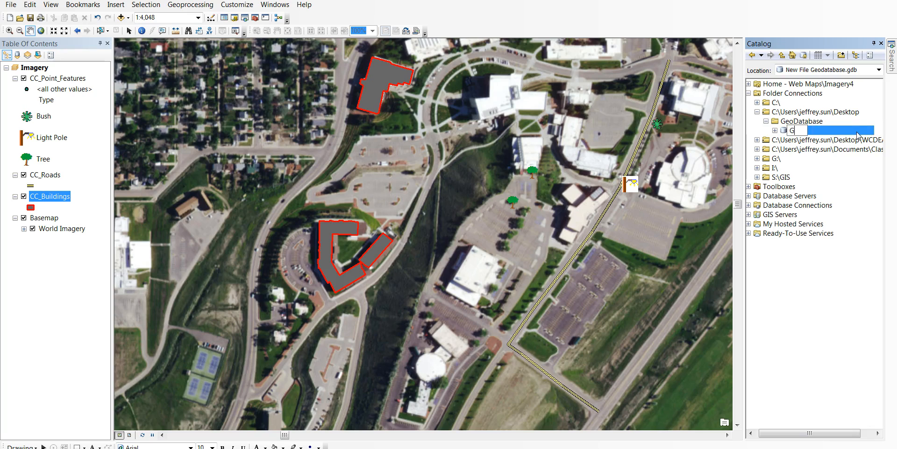
{"action": "type", "text": "PS_Data"}
{"action": "key", "text": "Return"}
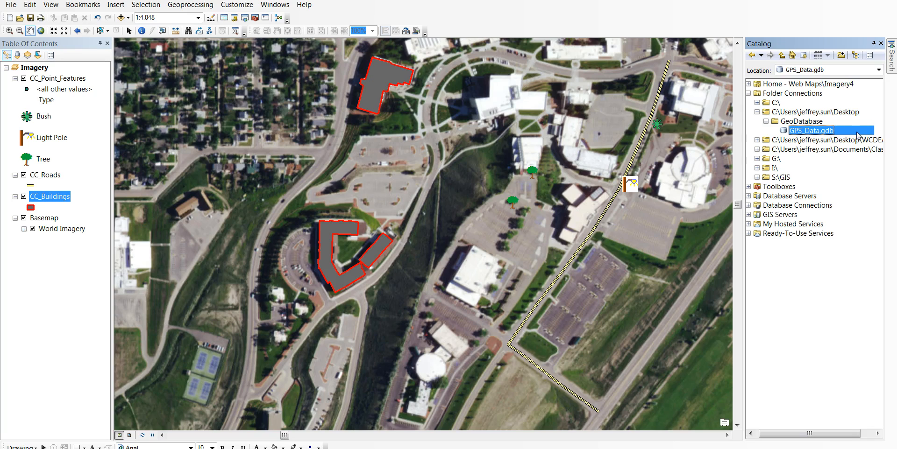
{"action": "left_click", "coordinate": [811, 136]}
{"action": "right_click", "coordinate": [808, 132]}
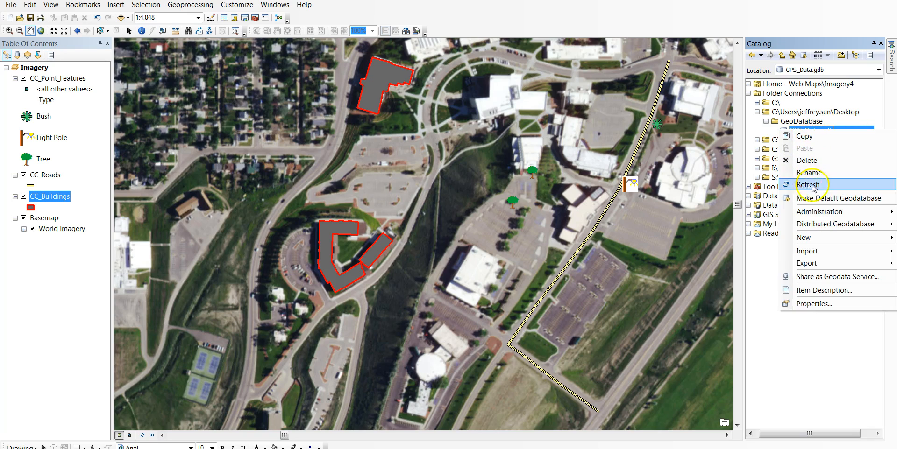
{"action": "left_click", "coordinate": [845, 106]}
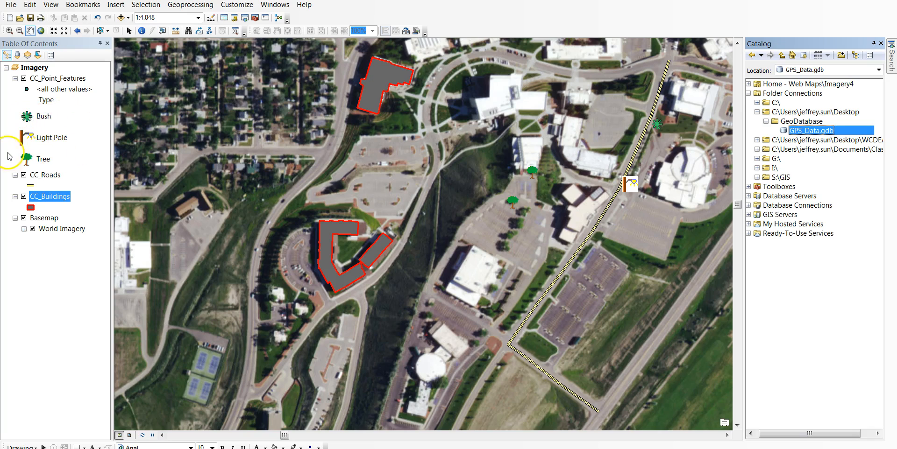
{"action": "right_click", "coordinate": [814, 133]}
{"action": "left_click", "coordinate": [825, 124]}
Start a new feature dataset in the GPS_Data geodatabase and name it Vegetation
{"action": "right_click", "coordinate": [797, 134]}
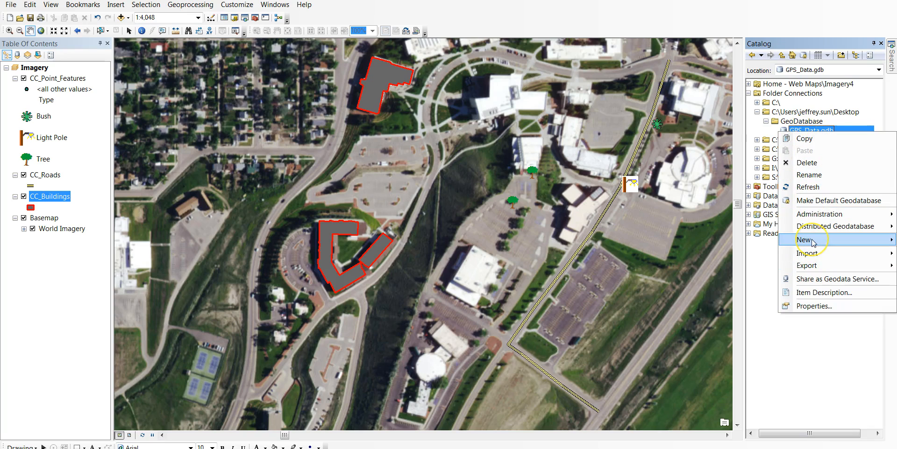
{"action": "mouse_move", "coordinate": [813, 240]}
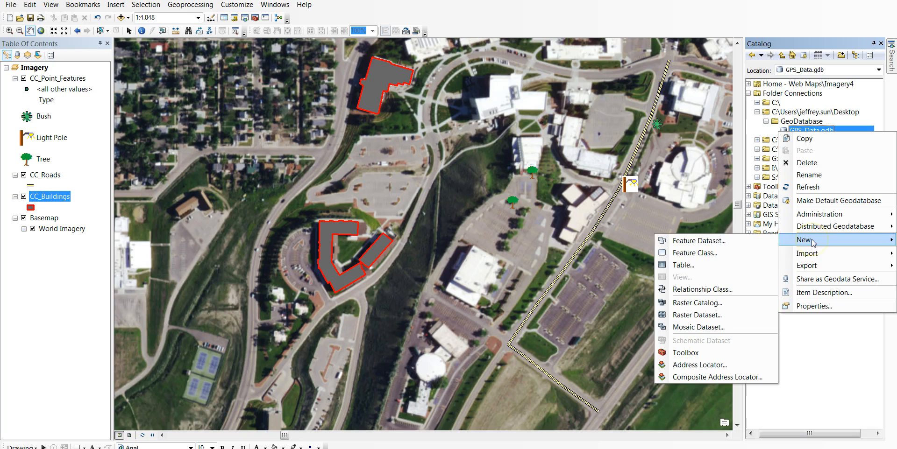
{"action": "left_click", "coordinate": [676, 242]}
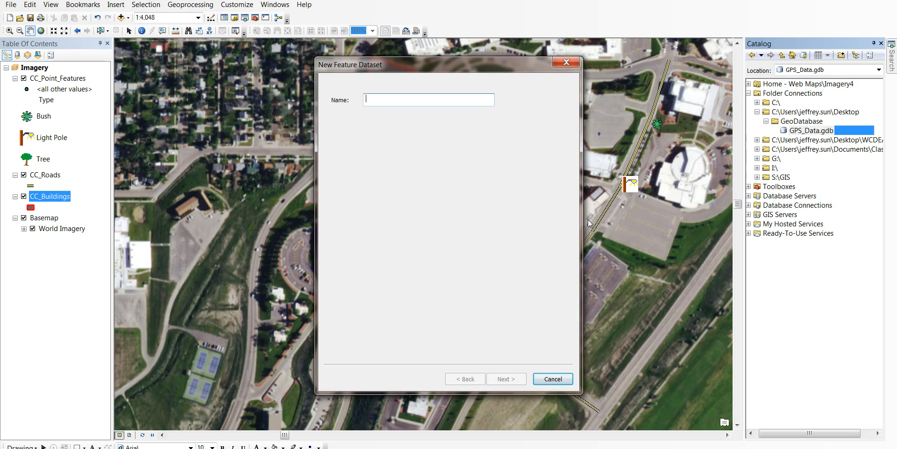
{"action": "type", "text": "Vegetation"}
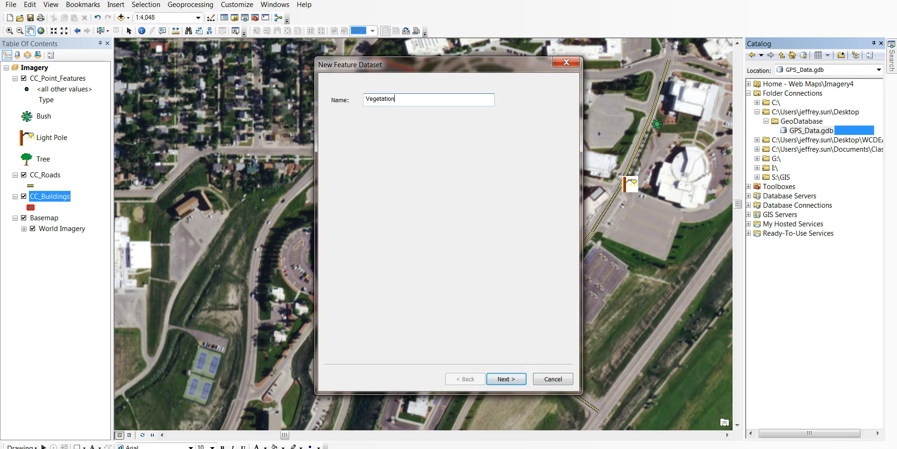
{"action": "left_click", "coordinate": [516, 378]}
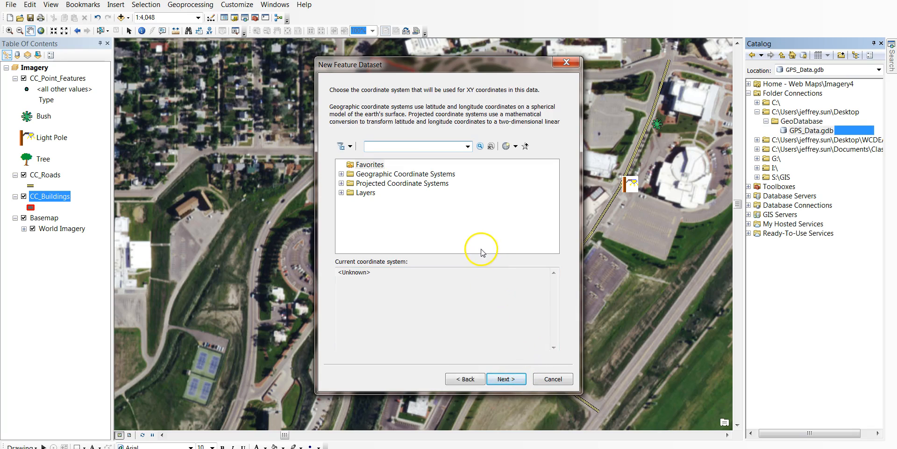
Set the Vegetation dataset's XY coordinate system to the projected NAD 1983 StatePlane Wyoming E Central FIPS 4902 (US Feet)
{"action": "left_click", "coordinate": [397, 212]}
{"action": "left_click", "coordinate": [341, 184]}
{"action": "left_click", "coordinate": [399, 187]}
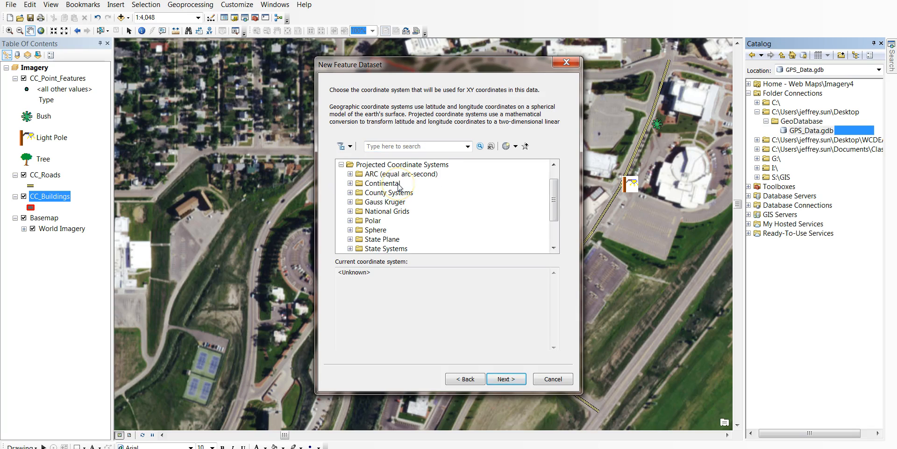
{"action": "scroll", "coordinate": [399, 187], "scroll_direction": "down", "scroll_amount": 1}
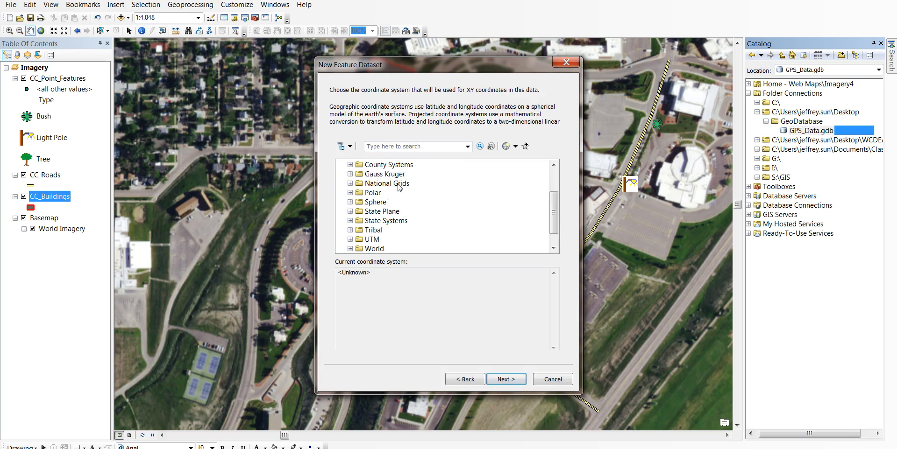
{"action": "scroll", "coordinate": [398, 189], "scroll_direction": "down", "scroll_amount": 1}
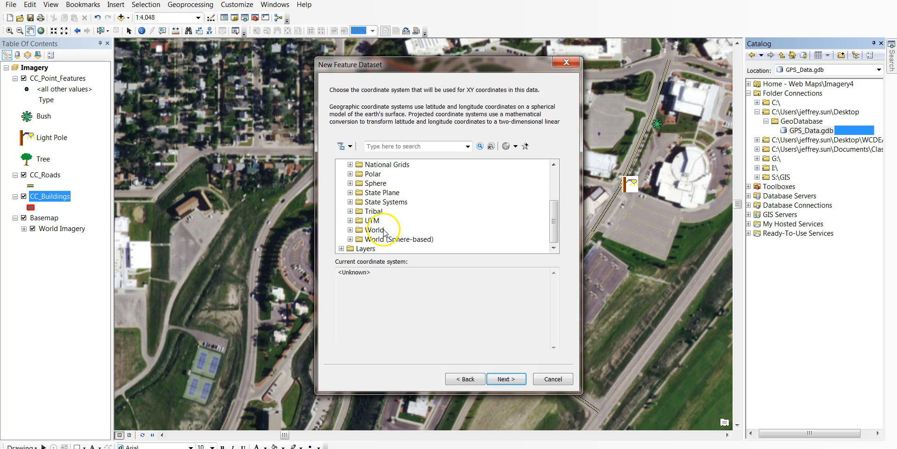
{"action": "left_click", "coordinate": [350, 192]}
{"action": "scroll", "coordinate": [387, 194], "scroll_direction": "down", "scroll_amount": 3}
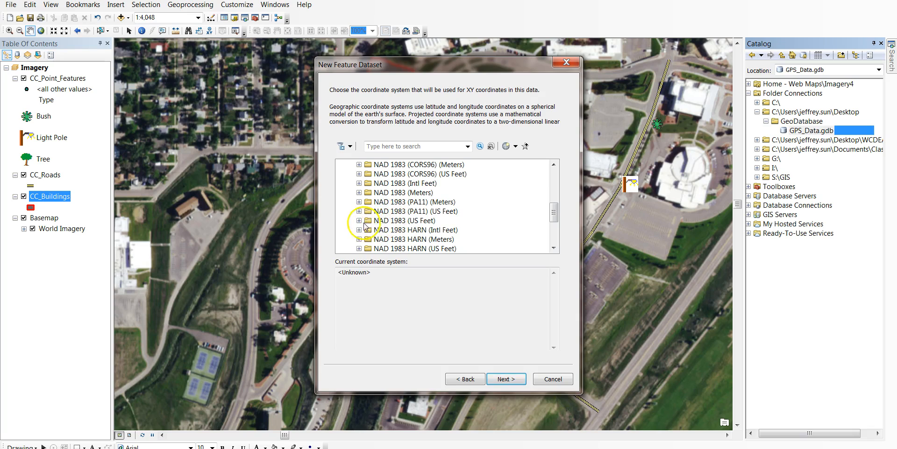
{"action": "left_click", "coordinate": [358, 221]}
{"action": "left_click_drag", "start_coordinate": [554, 185], "coordinate": [556, 235]}
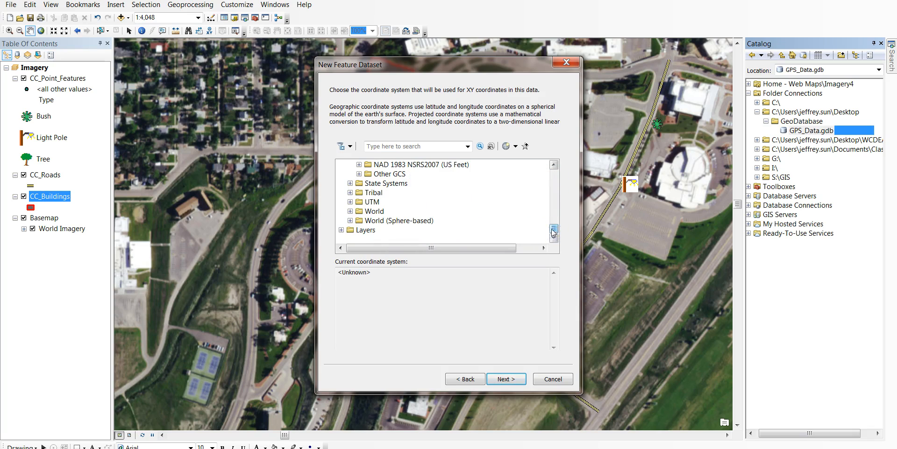
{"action": "scroll", "coordinate": [536, 224], "scroll_direction": "up", "scroll_amount": 3}
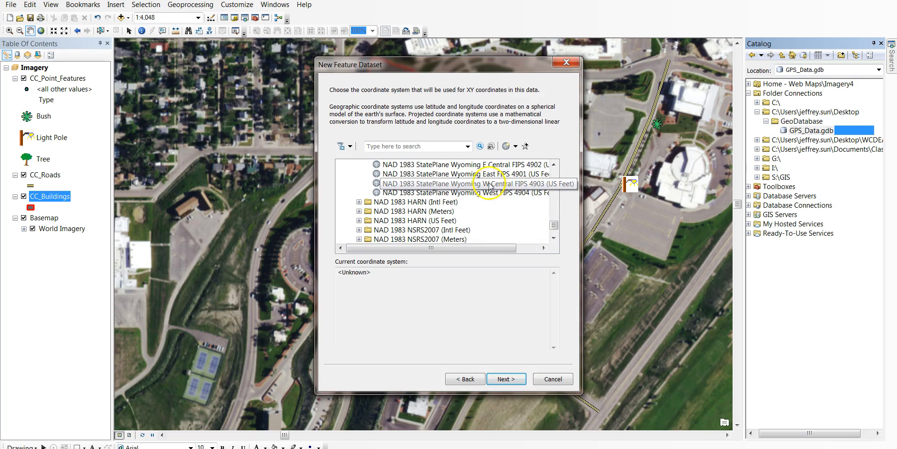
{"action": "left_click", "coordinate": [487, 165]}
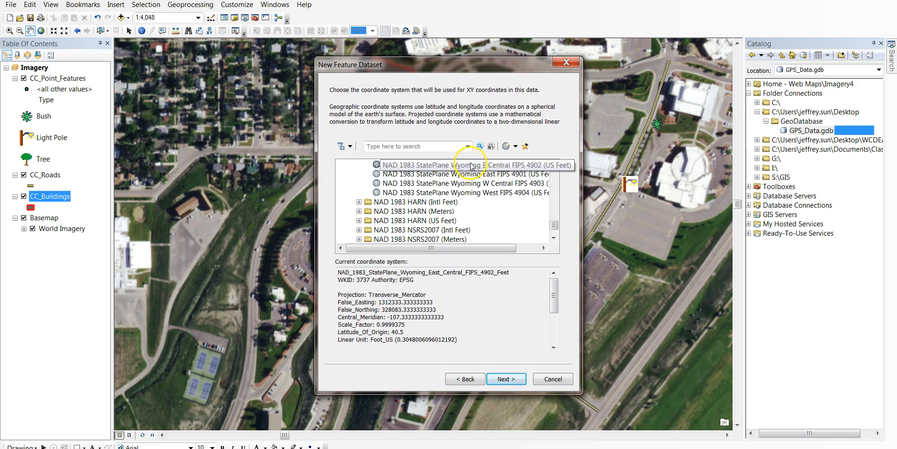
{"action": "left_click", "coordinate": [502, 379]}
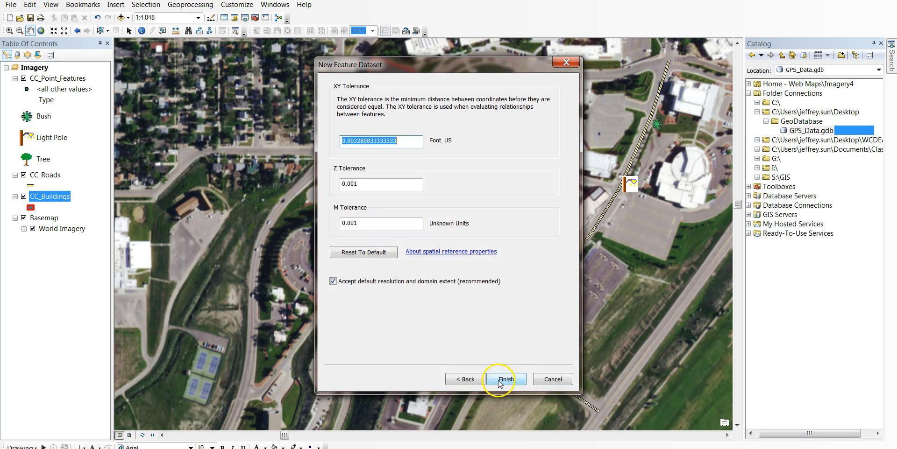
Try an XY tolerance of 1 US foot, and go back to the vertical coordinate system choice
{"action": "left_click", "coordinate": [498, 139]}
{"action": "type", "text": "1"}
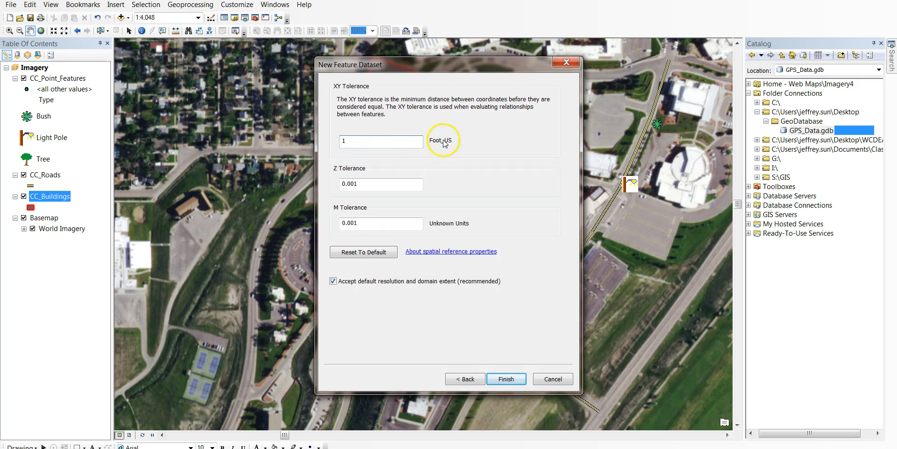
{"action": "left_click", "coordinate": [459, 380]}
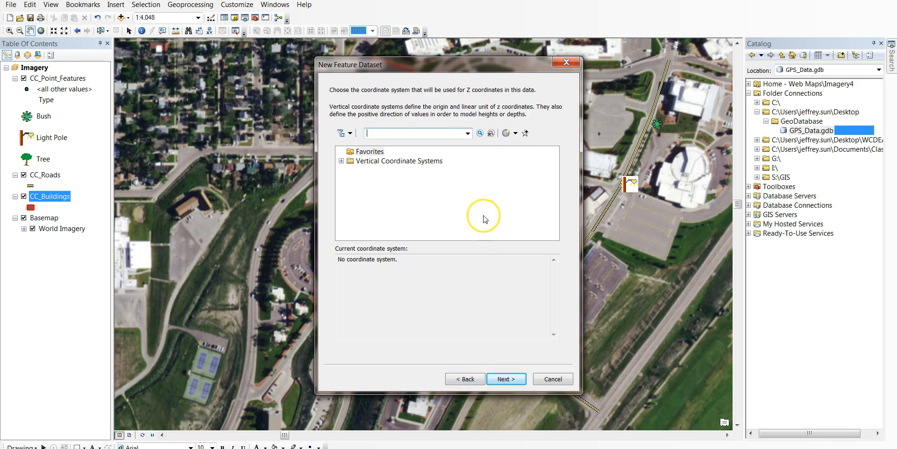
Finish creating the Vegetation feature dataset with no vertical coordinate system and the default tolerances
{"action": "left_click", "coordinate": [503, 380]}
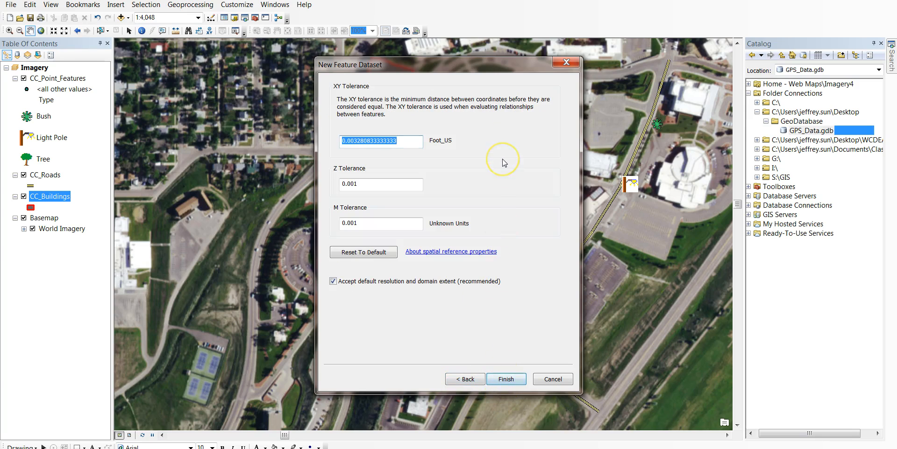
{"action": "left_click", "coordinate": [504, 378]}
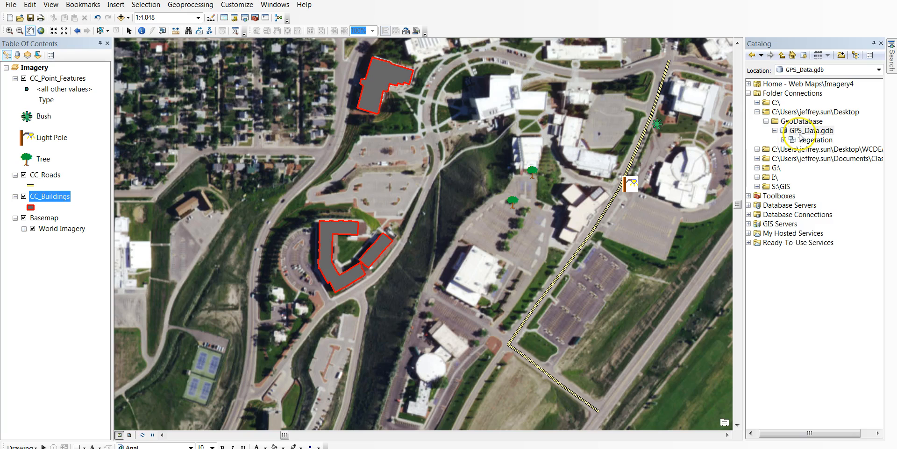
Start a new feature dataset in the GPS_Data geodatabase and name it Infrastructure
{"action": "left_click", "coordinate": [797, 132]}
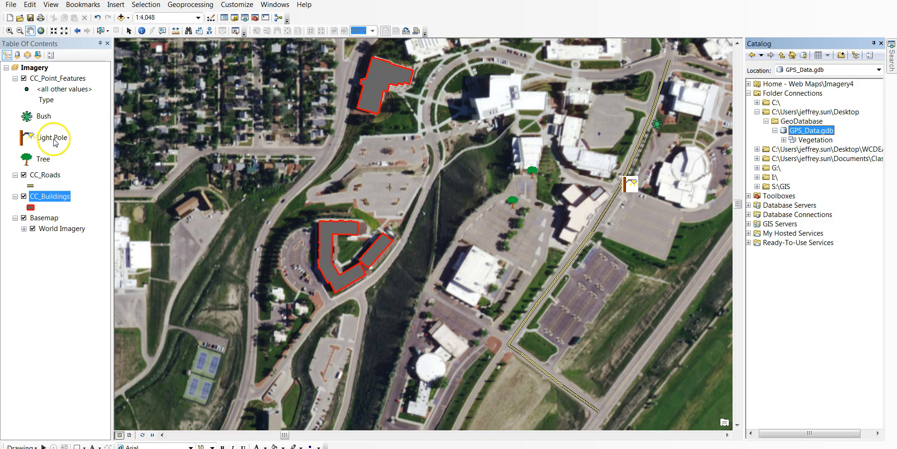
{"action": "right_click", "coordinate": [810, 131]}
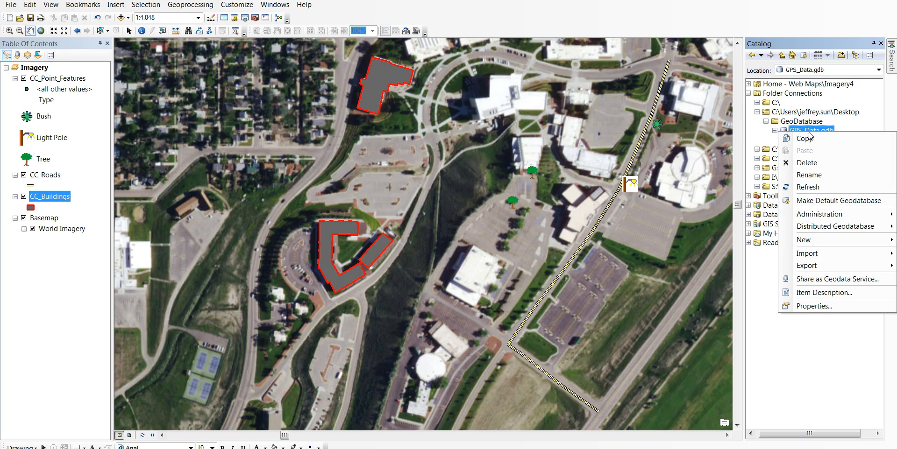
{"action": "mouse_move", "coordinate": [819, 245]}
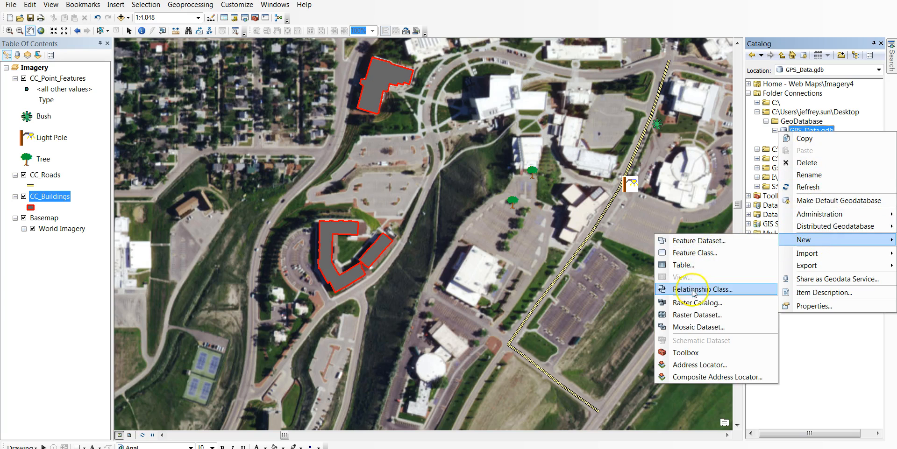
{"action": "left_click", "coordinate": [695, 241]}
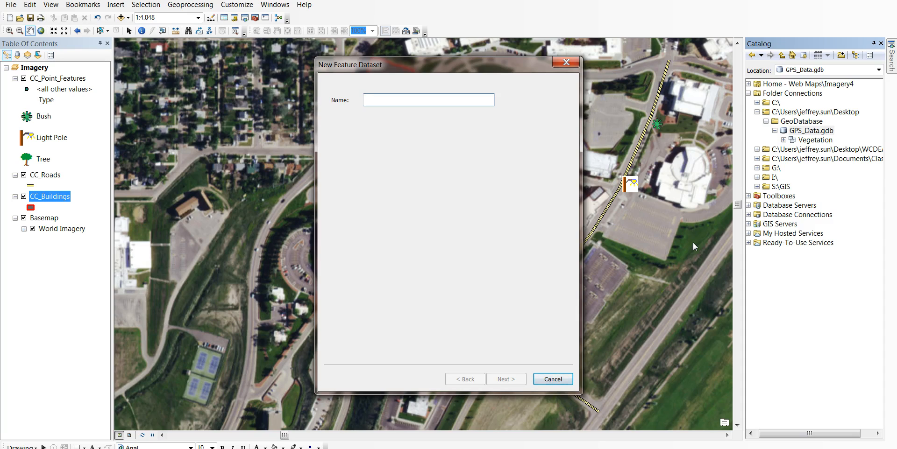
{"action": "type", "text": "Inf"}
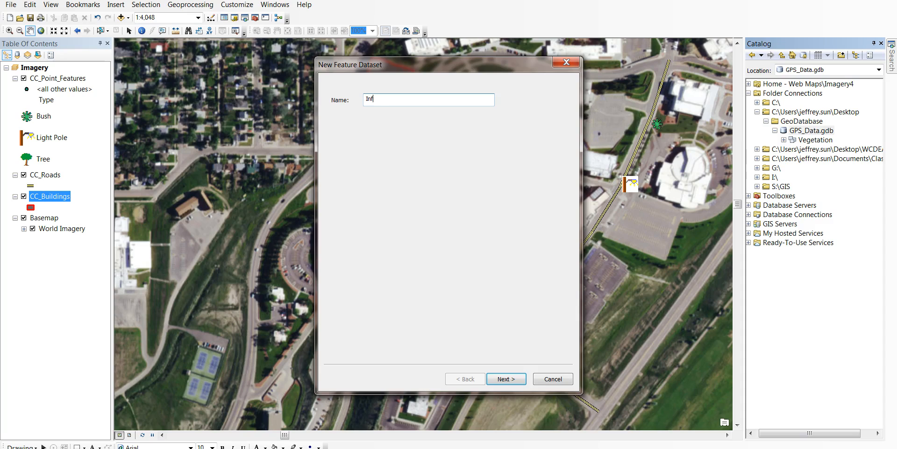
{"action": "type", "text": "rastructure"}
{"action": "left_click", "coordinate": [512, 380]}
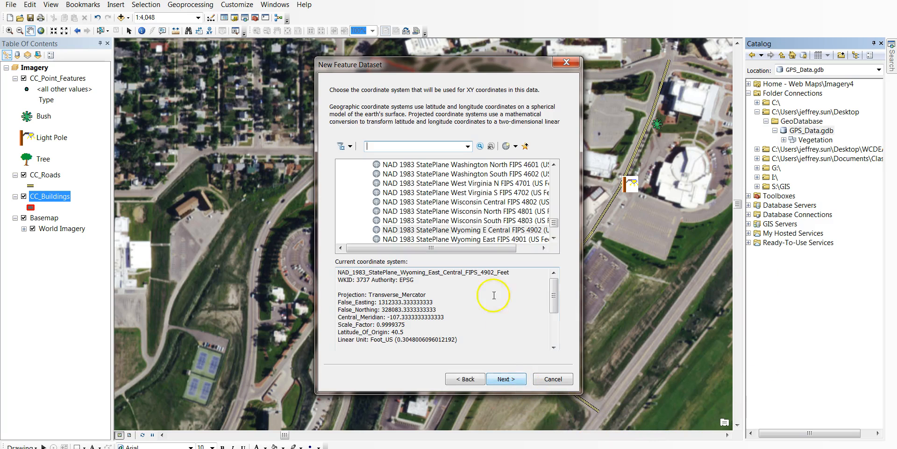
Create the Infrastructure dataset with NAD 1983 StatePlane Wyoming E Central FIPS 4902 (US Feet), no vertical coordinate system and default tolerances
{"action": "left_click", "coordinate": [498, 230]}
{"action": "left_click", "coordinate": [507, 379]}
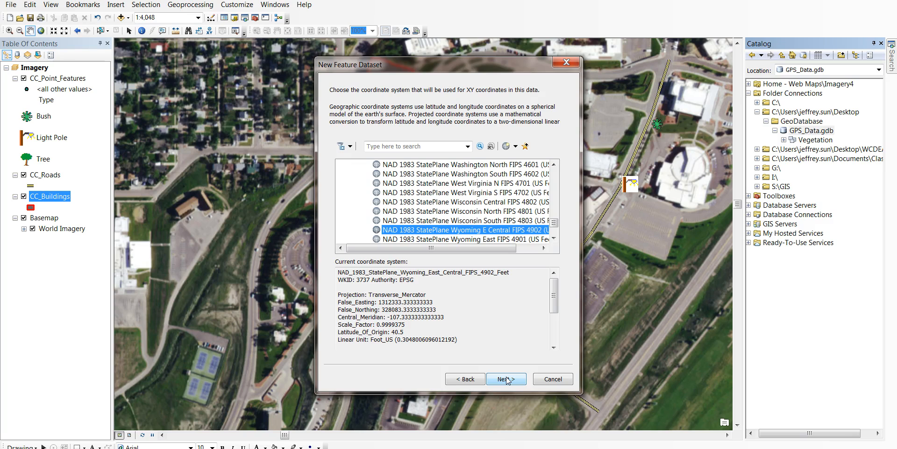
{"action": "left_click", "coordinate": [506, 379]}
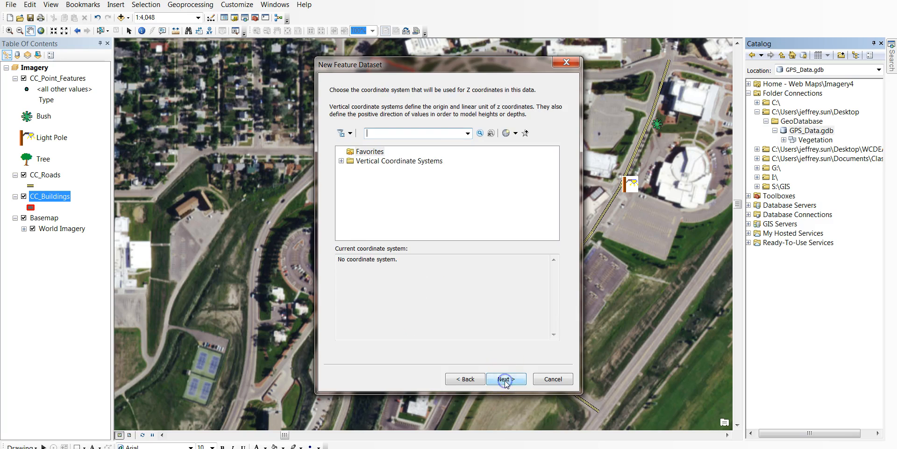
{"action": "left_click", "coordinate": [507, 379]}
{"action": "left_click", "coordinate": [507, 380]}
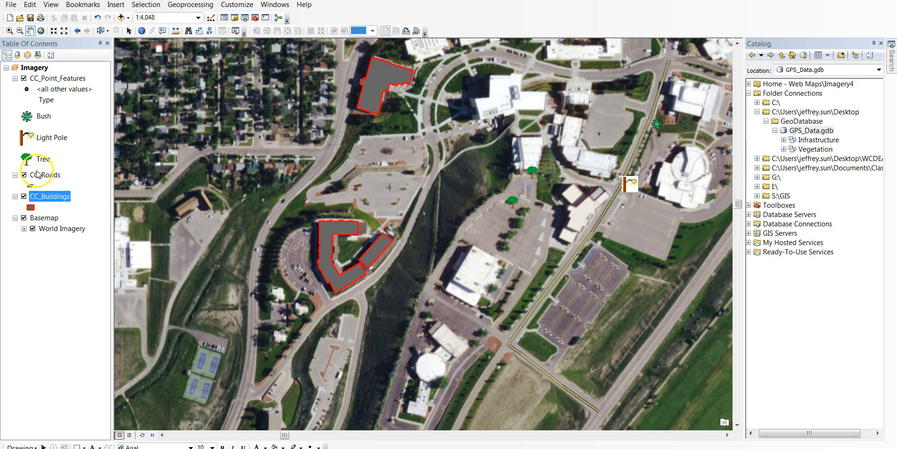
Start another feature dataset in the GPS_Data geodatabase and name it Roads, with a capital R
{"action": "right_click", "coordinate": [804, 130]}
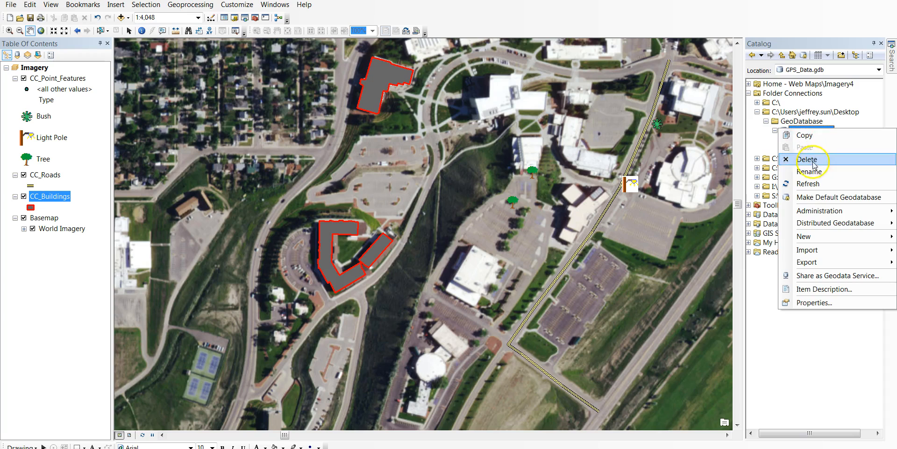
{"action": "mouse_move", "coordinate": [803, 236]}
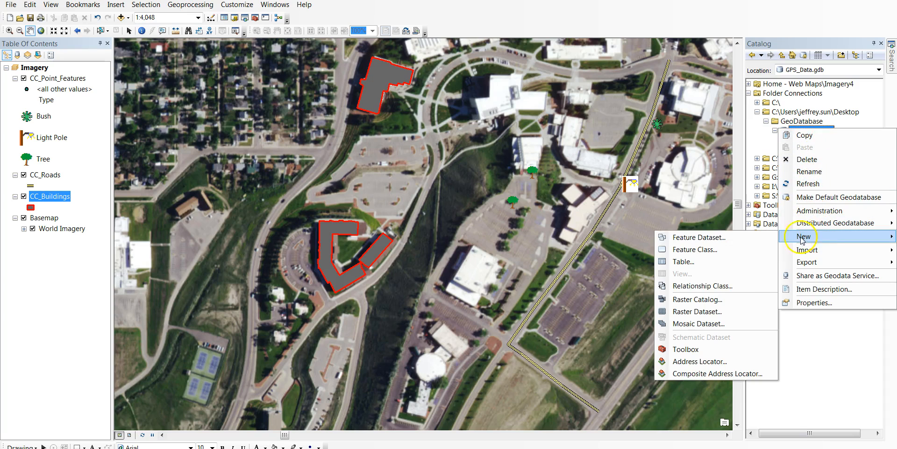
{"action": "left_click", "coordinate": [728, 233]}
{"action": "type", "text": "r"}
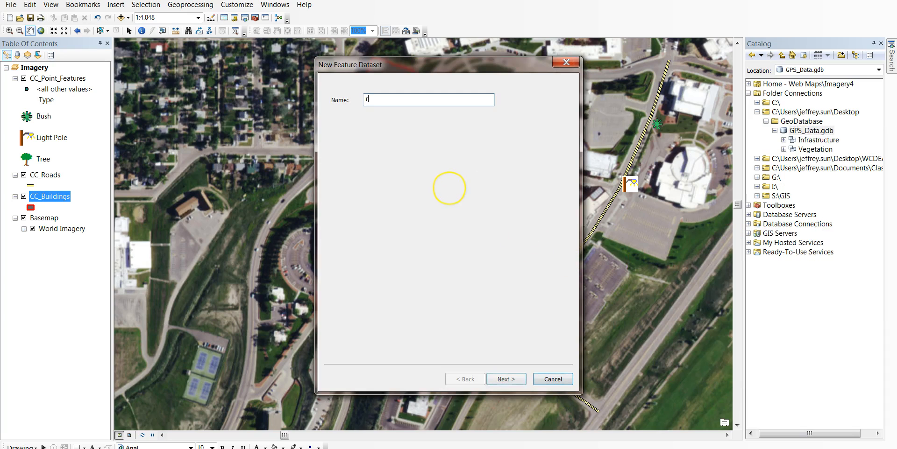
{"action": "type", "text": "oads"}
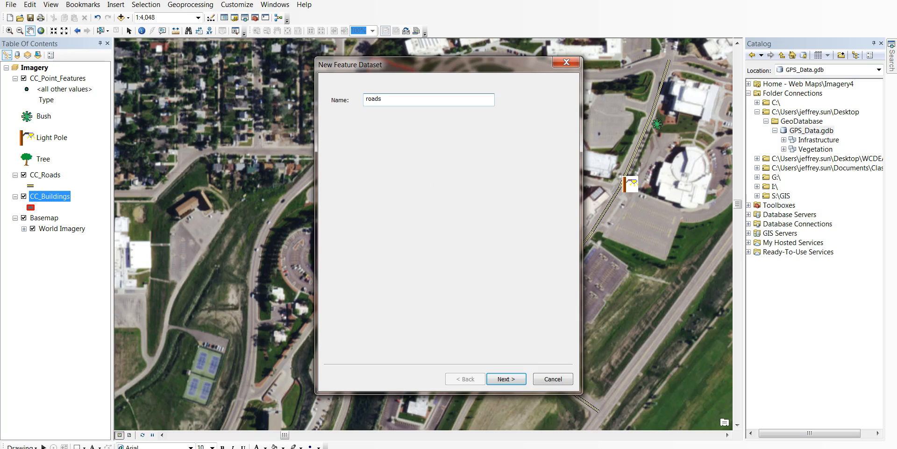
{"action": "key", "text": "BackSpace"}
{"action": "key", "text": "BackSpace"}
{"action": "key", "text": "BackSpace"}
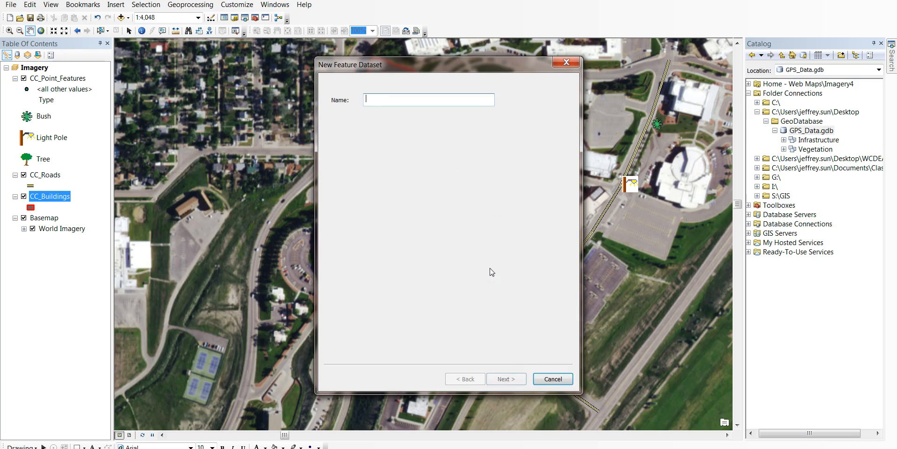
{"action": "type", "text": "Roads"}
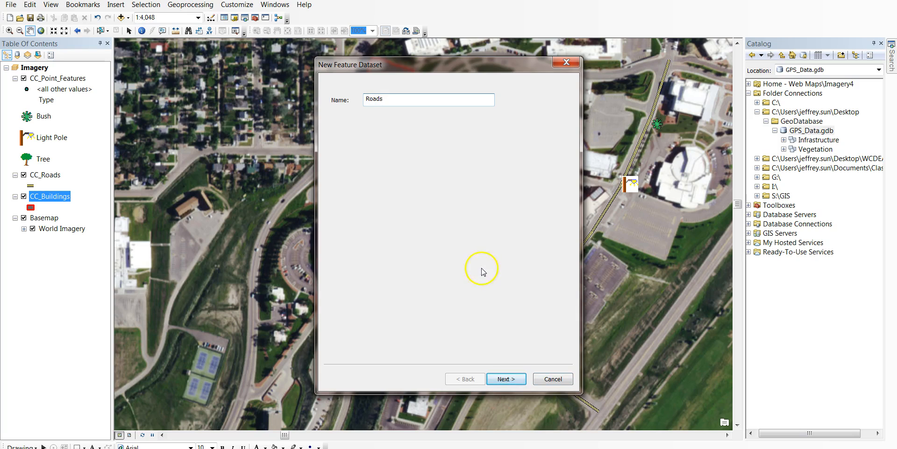
Finish creating the Roads feature dataset with the preset coordinate systems and default tolerances
{"action": "left_click", "coordinate": [521, 380]}
{"action": "left_click", "coordinate": [519, 379]}
{"action": "left_click", "coordinate": [517, 378]}
{"action": "left_click", "coordinate": [516, 378]}
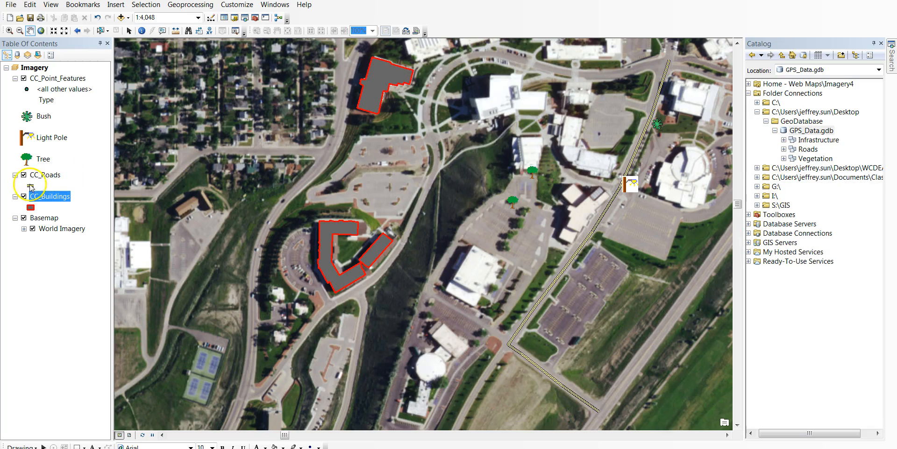
Create a feature dataset named CC_Buildings in the GPS_Data geodatabase, keeping the preset coordinate systems and default tolerances
{"action": "right_click", "coordinate": [812, 131]}
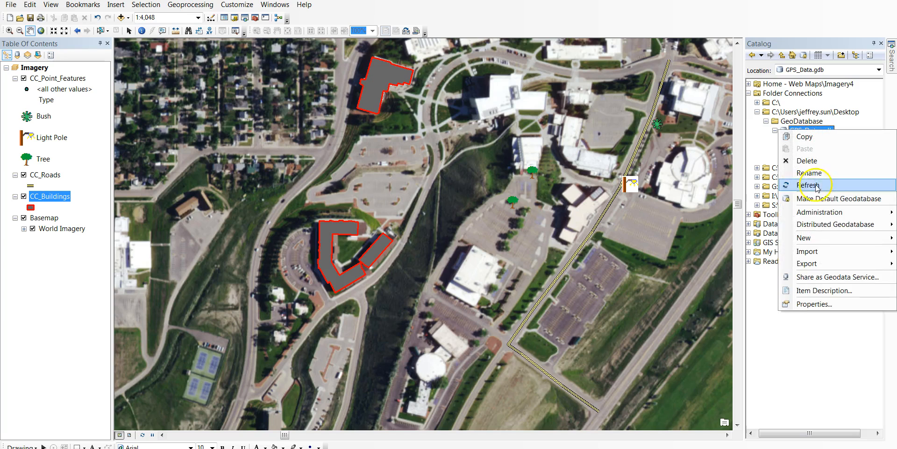
{"action": "mouse_move", "coordinate": [818, 238]}
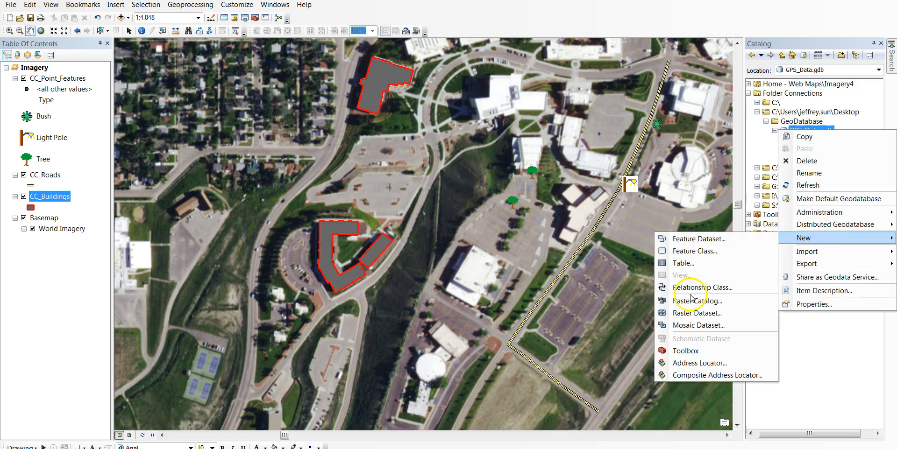
{"action": "left_click", "coordinate": [702, 241]}
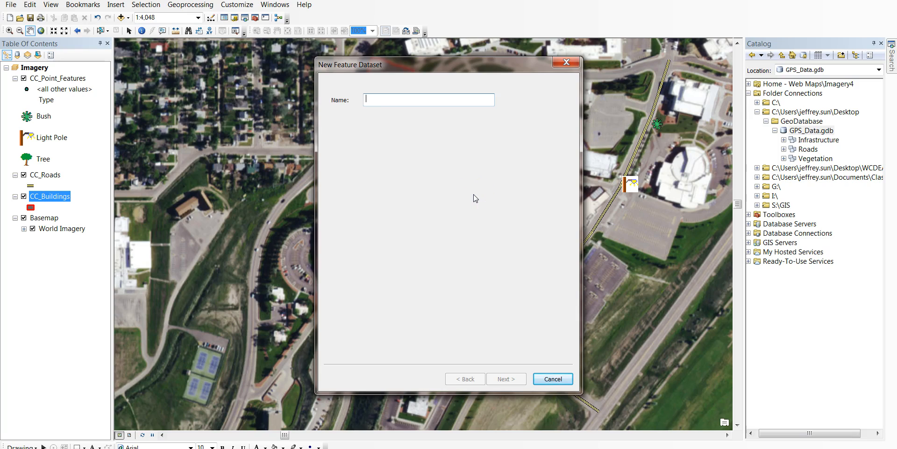
{"action": "type", "text": "CC"}
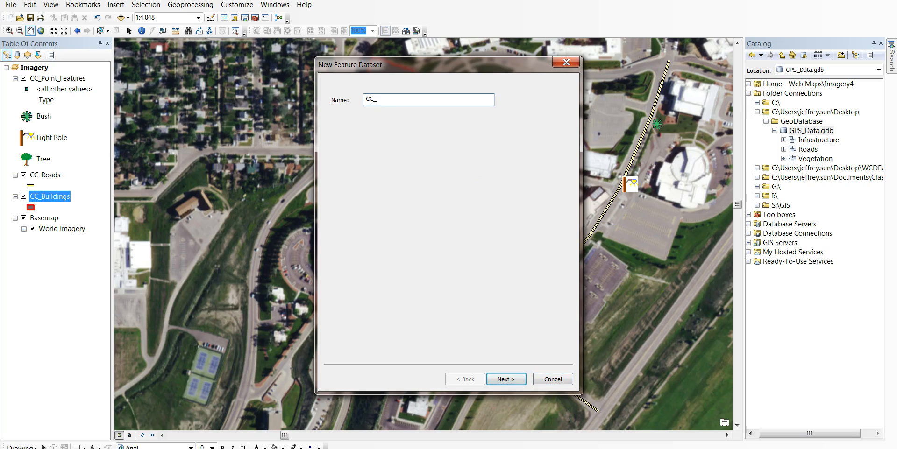
{"action": "type", "text": "_Buildings"}
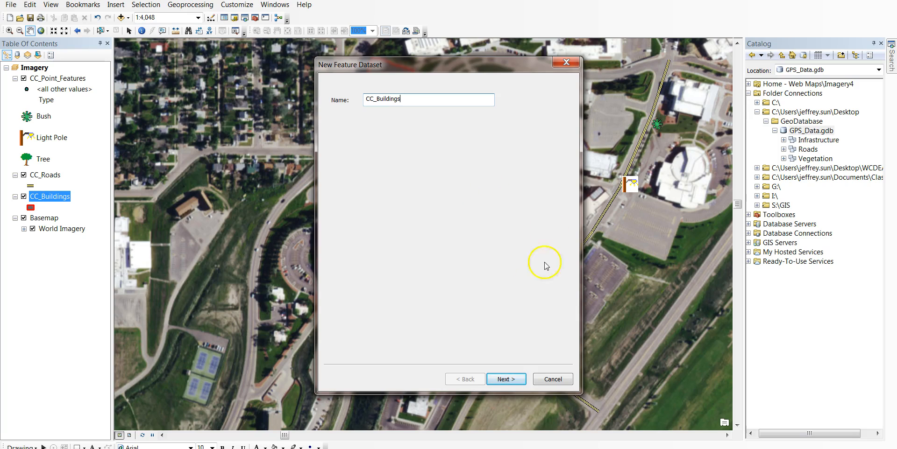
{"action": "left_click", "coordinate": [514, 379]}
{"action": "left_click", "coordinate": [519, 379]}
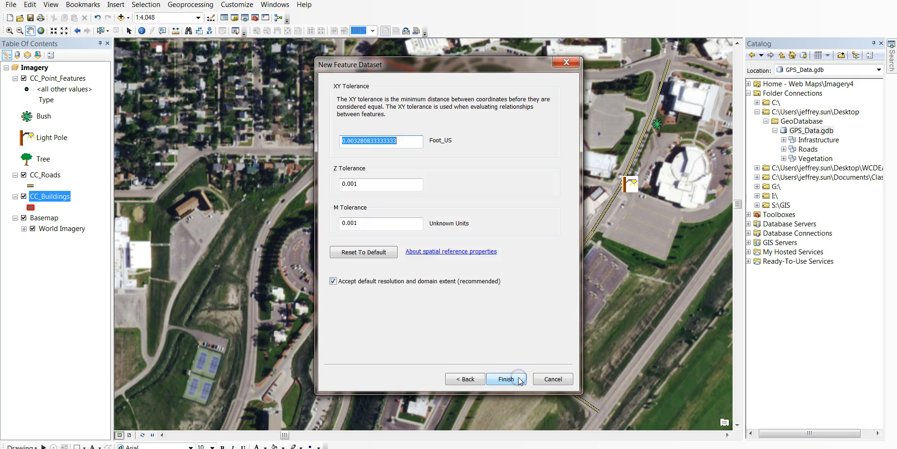
{"action": "left_click", "coordinate": [514, 379]}
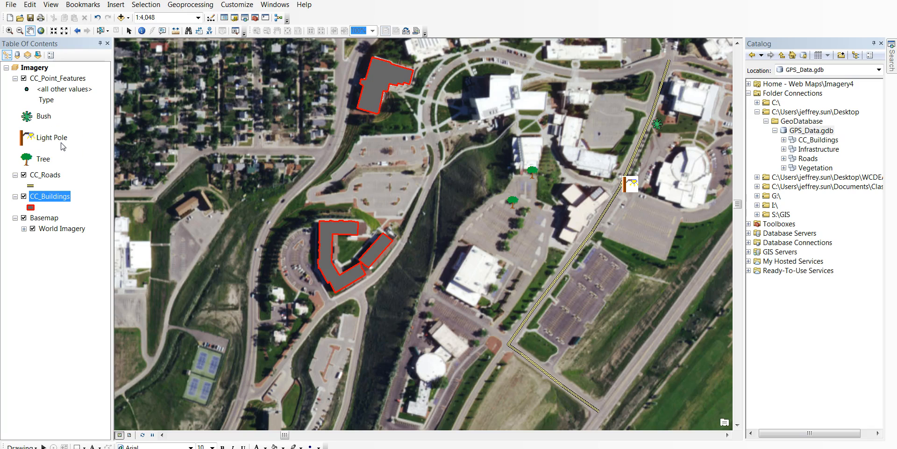
Start exporting all features of the CC_Buildings layer, choosing the CC_Buildings dataset in GPS_Data.gdb as the output location
{"action": "left_click", "coordinate": [50, 200]}
{"action": "right_click", "coordinate": [59, 199]}
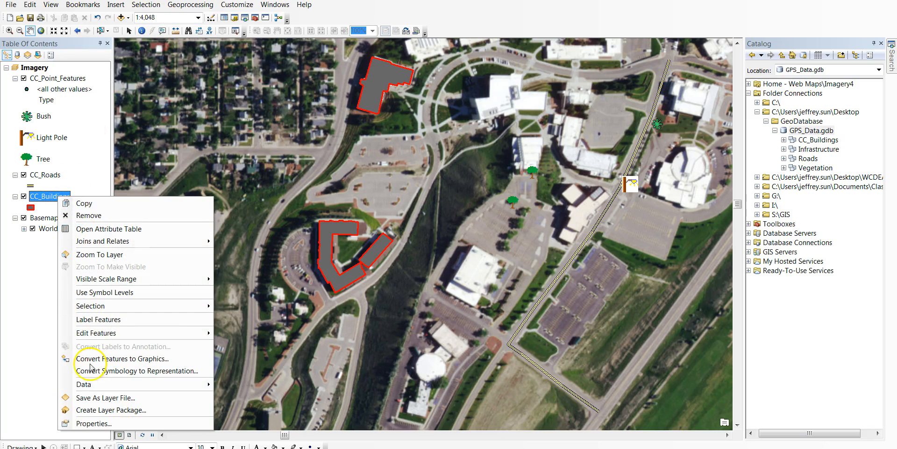
{"action": "mouse_move", "coordinate": [95, 390]}
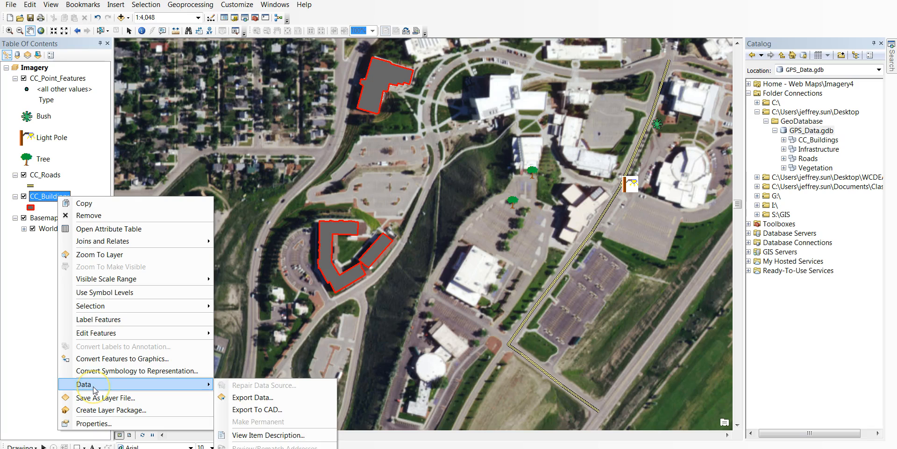
{"action": "left_click", "coordinate": [253, 398]}
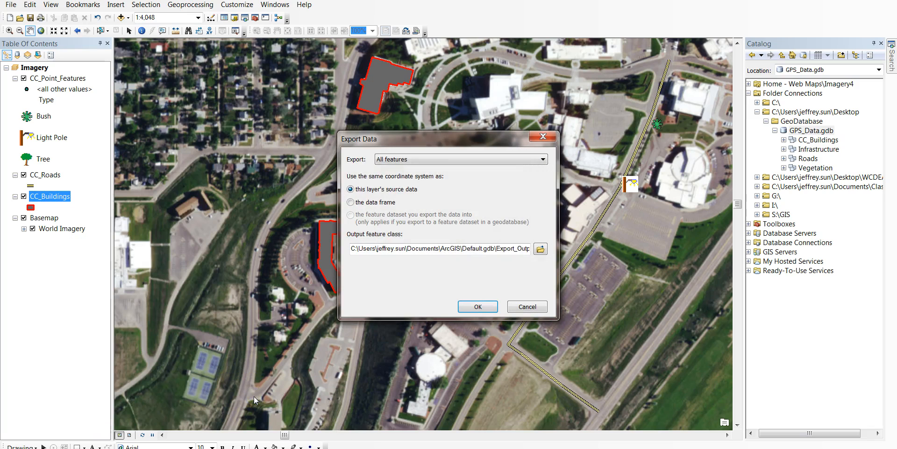
{"action": "left_click", "coordinate": [540, 249]}
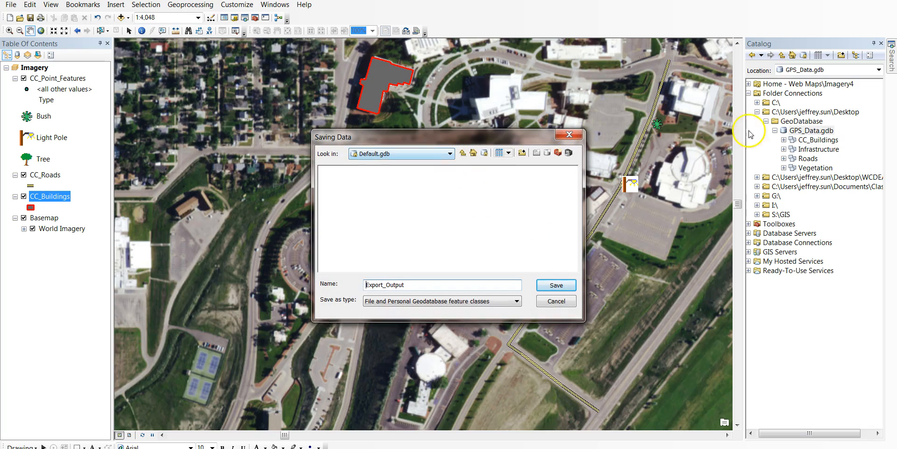
{"action": "left_click", "coordinate": [438, 154]}
{"action": "left_click", "coordinate": [426, 200]}
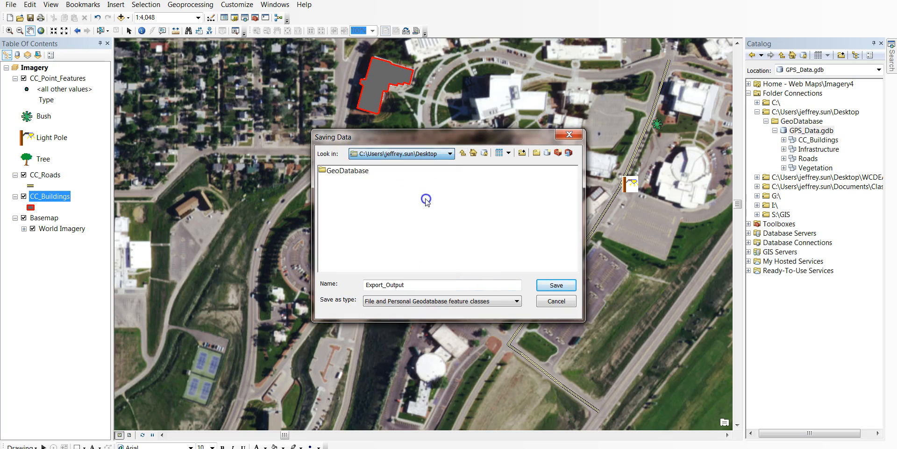
{"action": "double_click", "coordinate": [349, 172]}
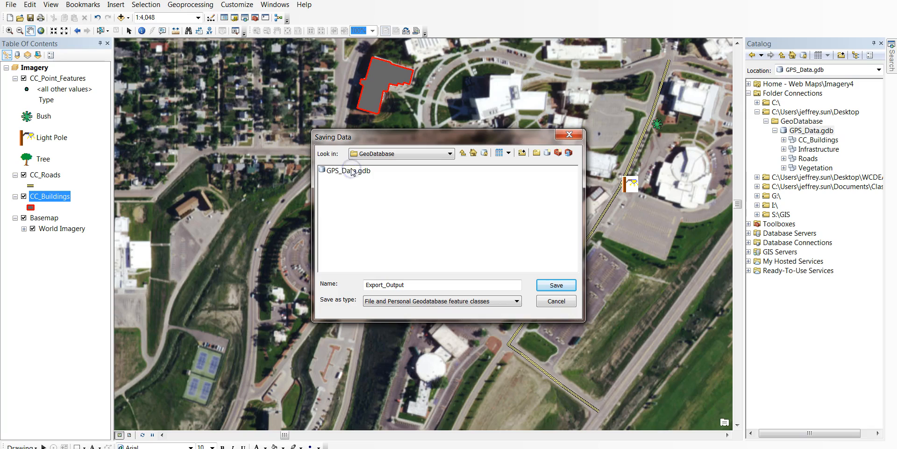
{"action": "double_click", "coordinate": [344, 171]}
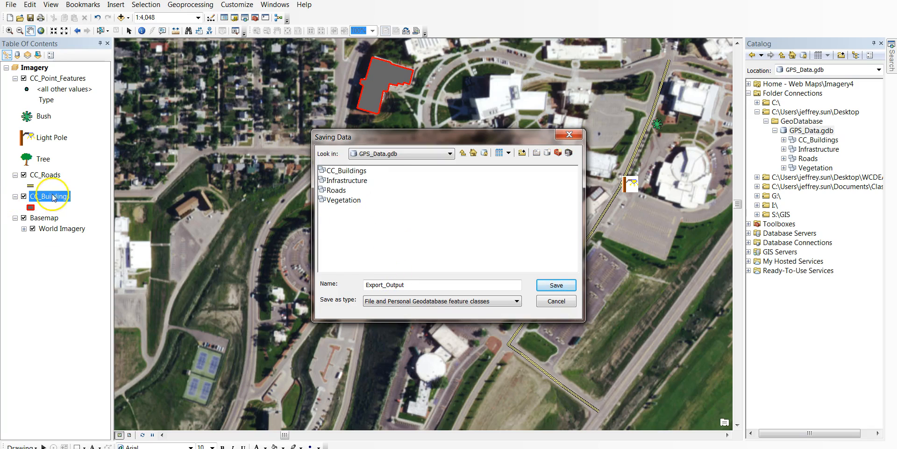
{"action": "double_click", "coordinate": [340, 172]}
Name the output Buildings, keep the File and Personal Geodatabase feature classes type, and export it using the feature dataset's coordinate system
{"action": "left_click_drag", "start_coordinate": [414, 286], "coordinate": [356, 285]}
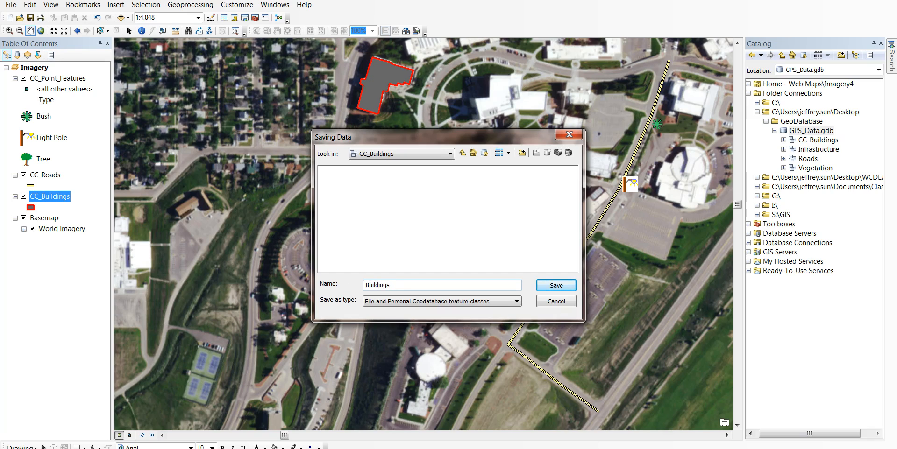
{"action": "left_click", "coordinate": [371, 305]}
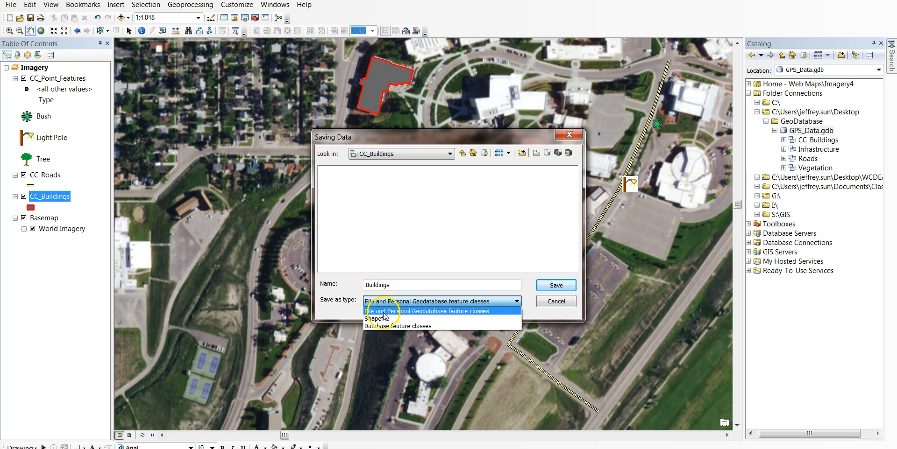
{"action": "left_click", "coordinate": [482, 312]}
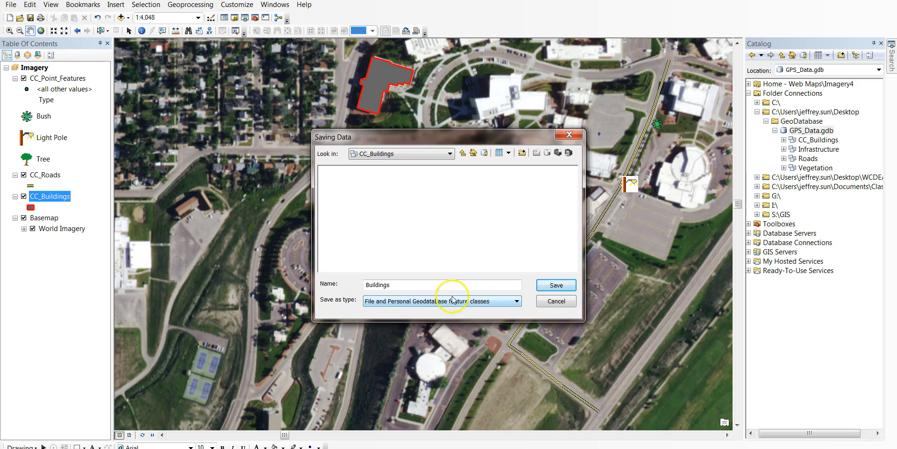
{"action": "left_click", "coordinate": [559, 286]}
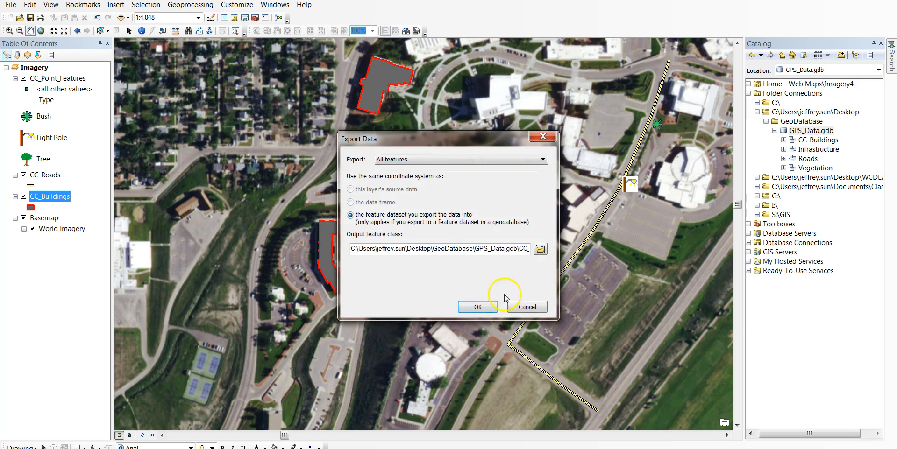
{"action": "left_click", "coordinate": [484, 308]}
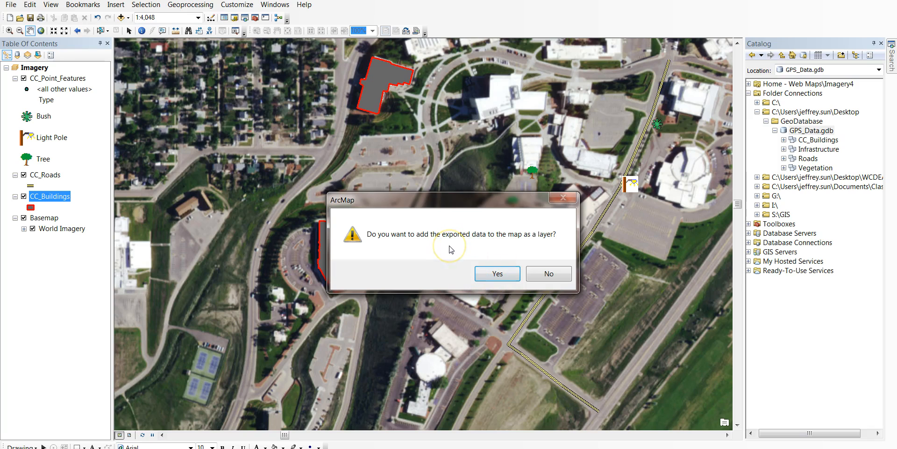
Replace the original CC_Buildings layer on the map with the exported Buildings data and expand the CC_Buildings dataset in the GPS_Data geodatabase
{"action": "left_click", "coordinate": [516, 274]}
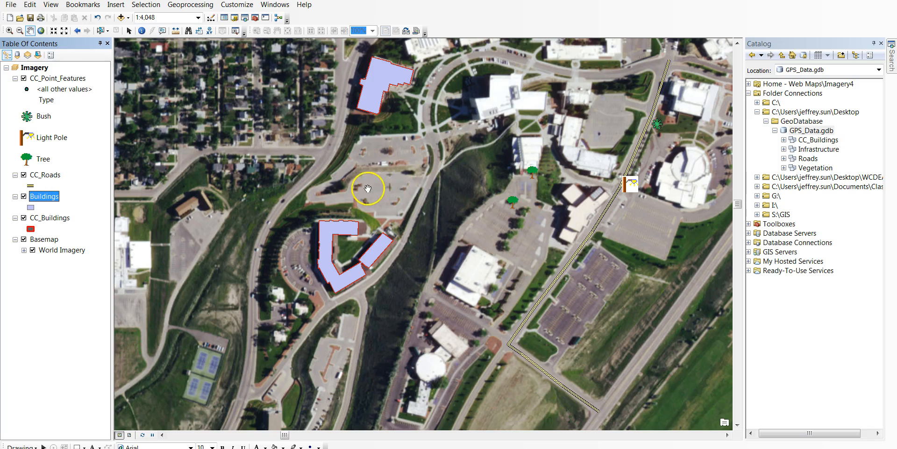
{"action": "right_click", "coordinate": [37, 220]}
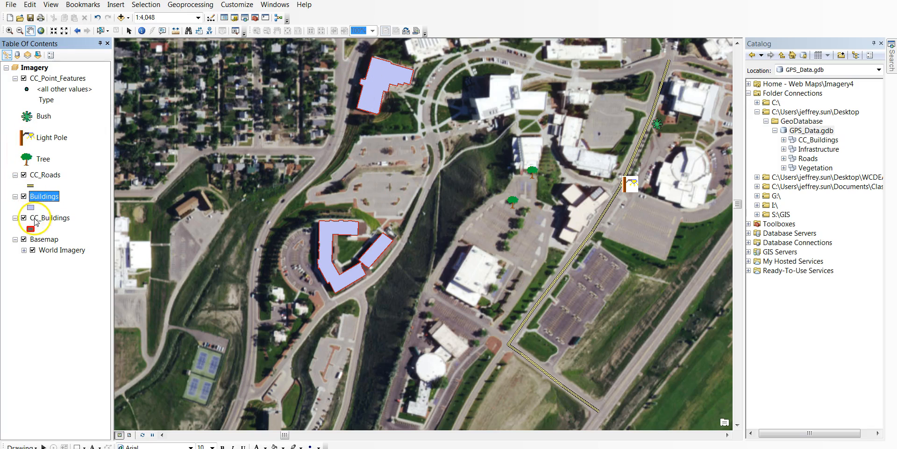
{"action": "left_click", "coordinate": [65, 237]}
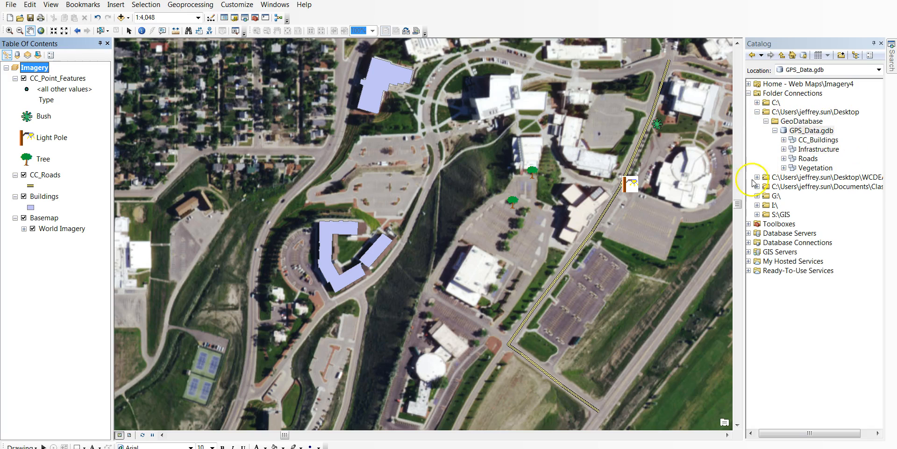
{"action": "left_click", "coordinate": [783, 140]}
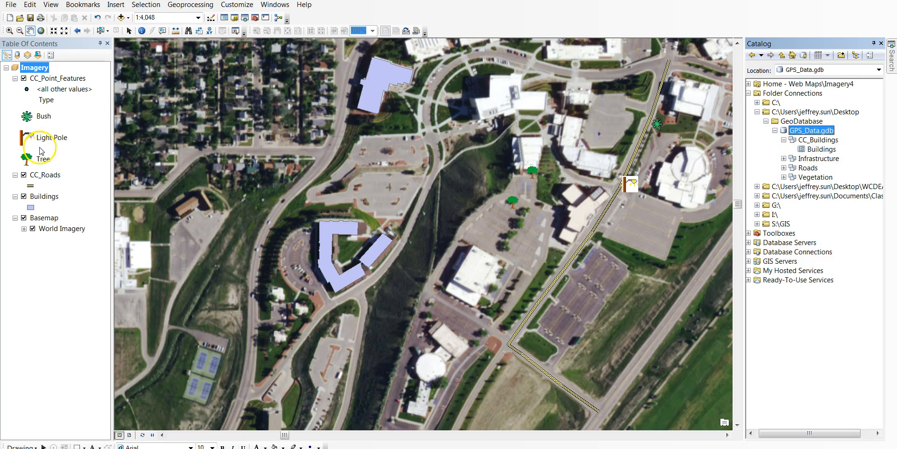
Export all features of the CC_Roads layer as a feature class named roads in the Roads dataset of GPS_Data.gdb
{"action": "right_click", "coordinate": [42, 177]}
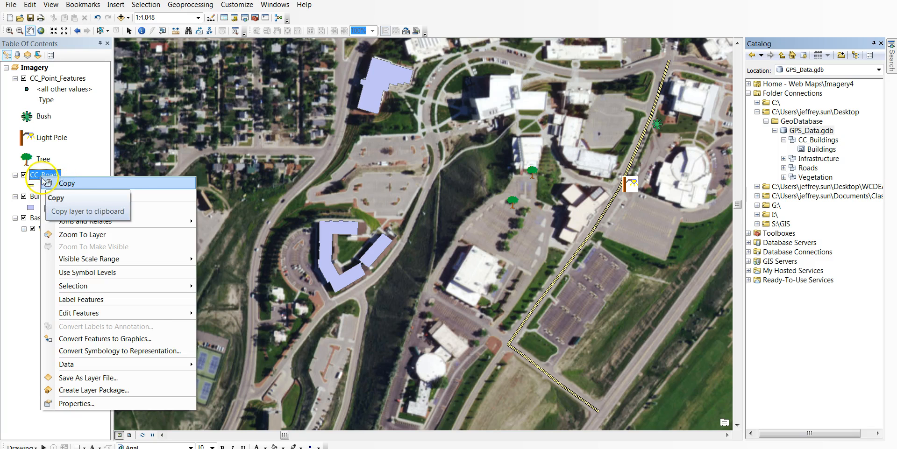
{"action": "mouse_move", "coordinate": [77, 369]}
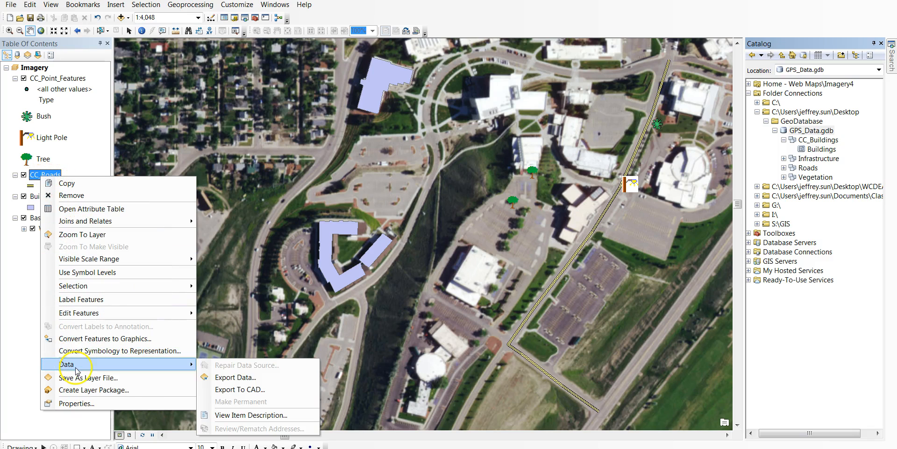
{"action": "left_click", "coordinate": [256, 378]}
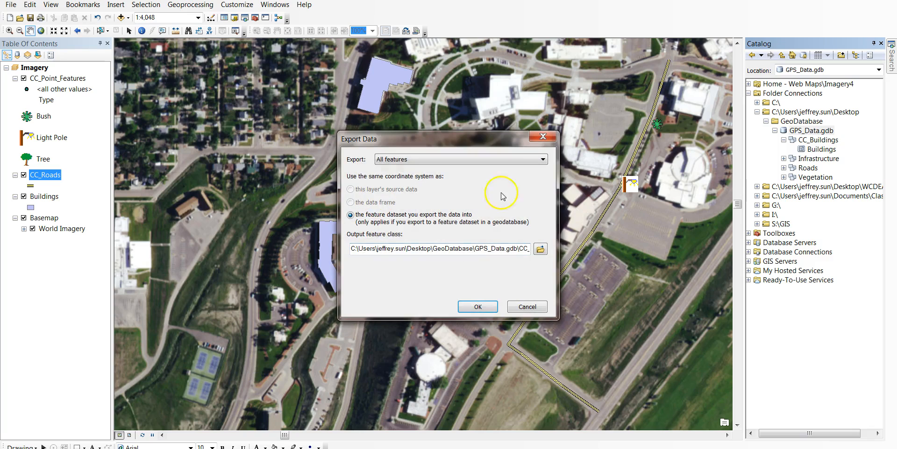
{"action": "left_click", "coordinate": [547, 251]}
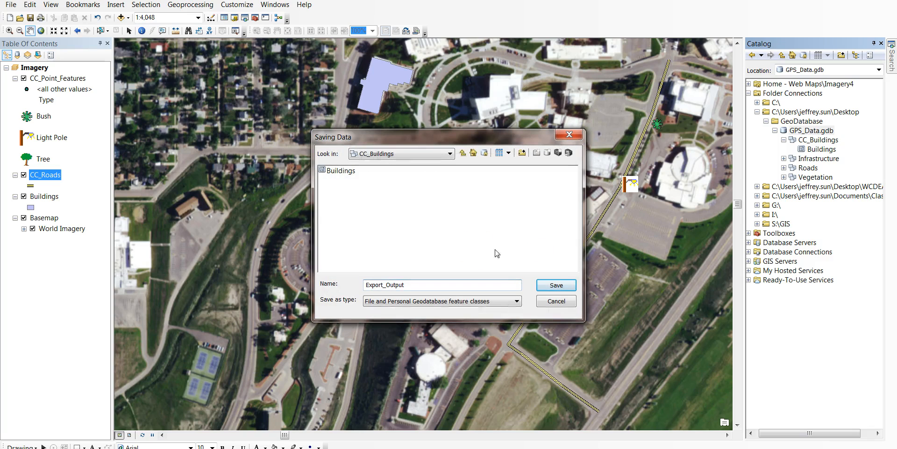
{"action": "left_click", "coordinate": [463, 154]}
{"action": "double_click", "coordinate": [337, 191]}
{"action": "left_click_drag", "start_coordinate": [406, 284], "coordinate": [353, 290]}
{"action": "type", "text": "roads"}
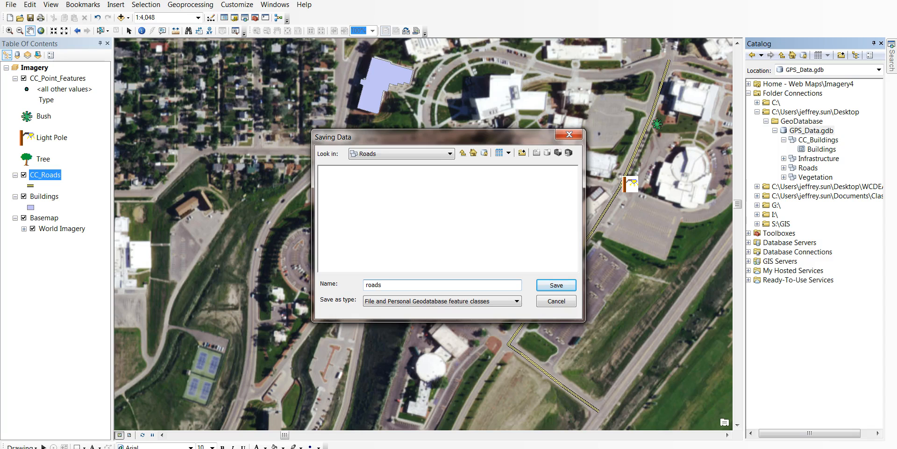
{"action": "left_click", "coordinate": [556, 286]}
{"action": "left_click", "coordinate": [495, 306]}
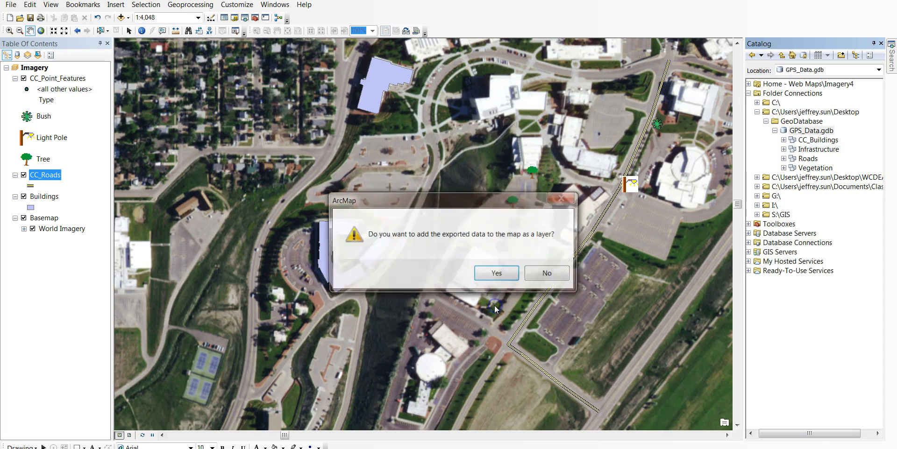
Add the exported roads data to the map as a layer and remove the original CC_Roads layer
{"action": "left_click", "coordinate": [490, 274]}
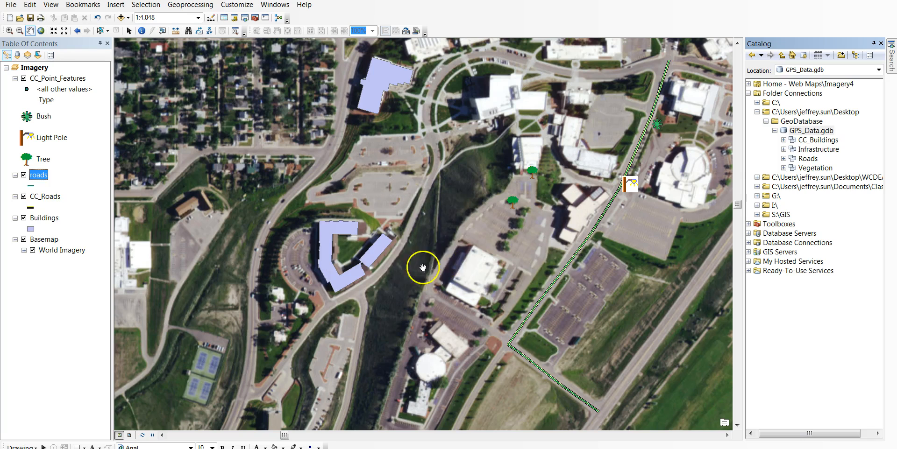
{"action": "right_click", "coordinate": [43, 196]}
{"action": "left_click", "coordinate": [65, 218]}
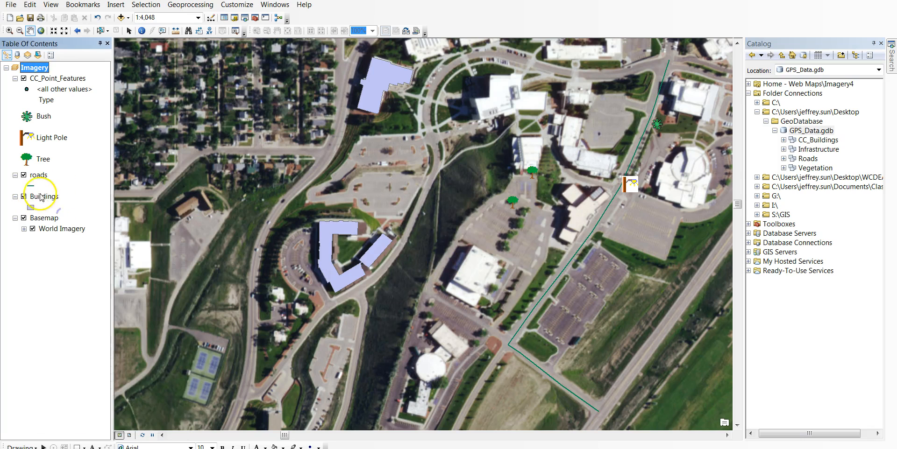
Symbolize the roads layer with the Freeway, Under Construction line symbol
{"action": "left_click", "coordinate": [33, 186]}
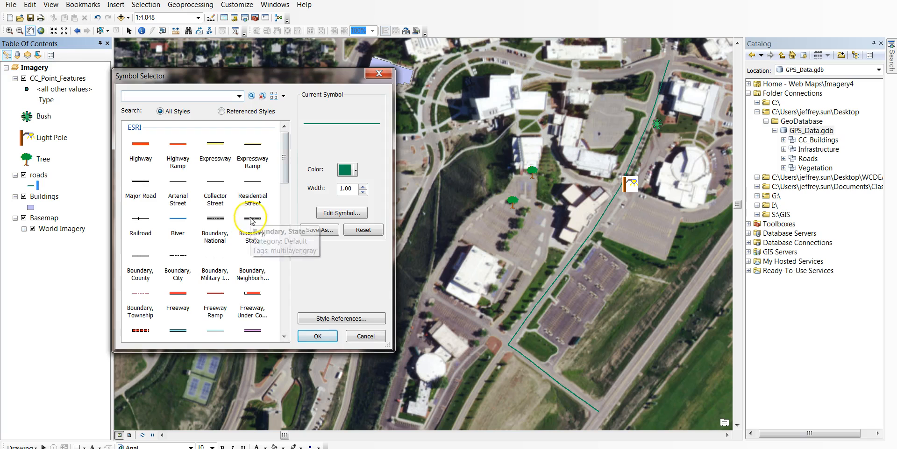
{"action": "left_click", "coordinate": [246, 292]}
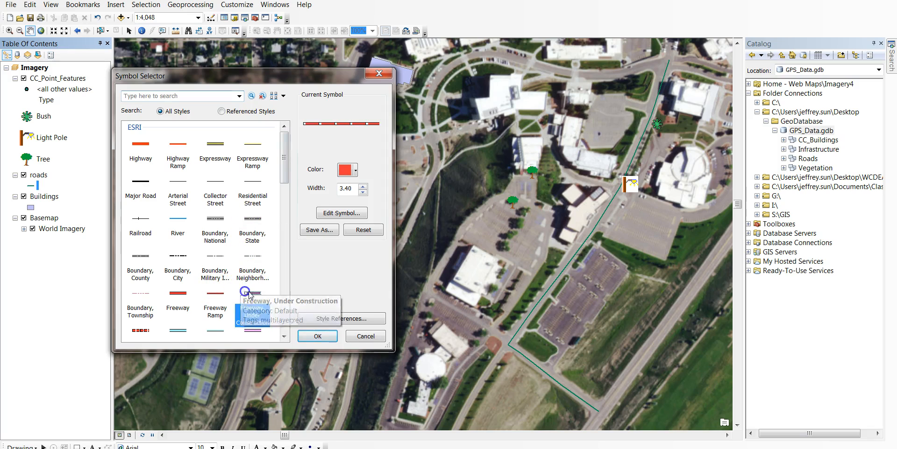
{"action": "left_click", "coordinate": [318, 336]}
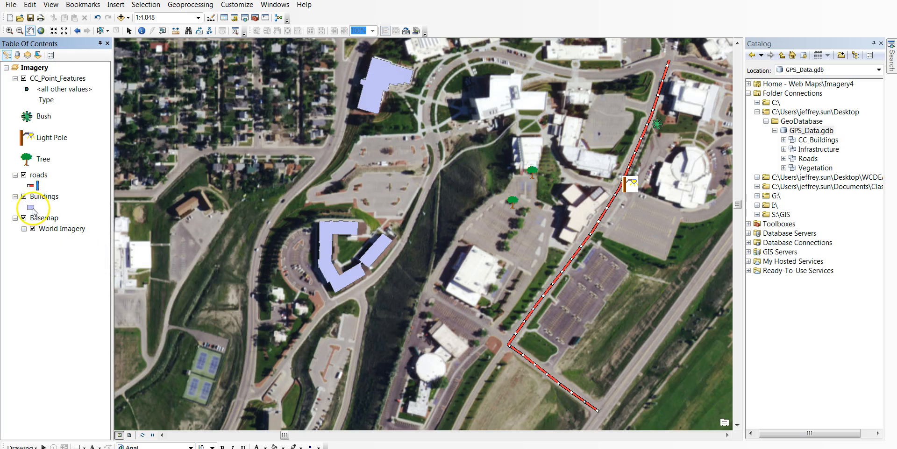
Symbolize the Buildings layer with the Rose fill symbol
{"action": "left_click", "coordinate": [31, 207]}
{"action": "left_click", "coordinate": [178, 181]}
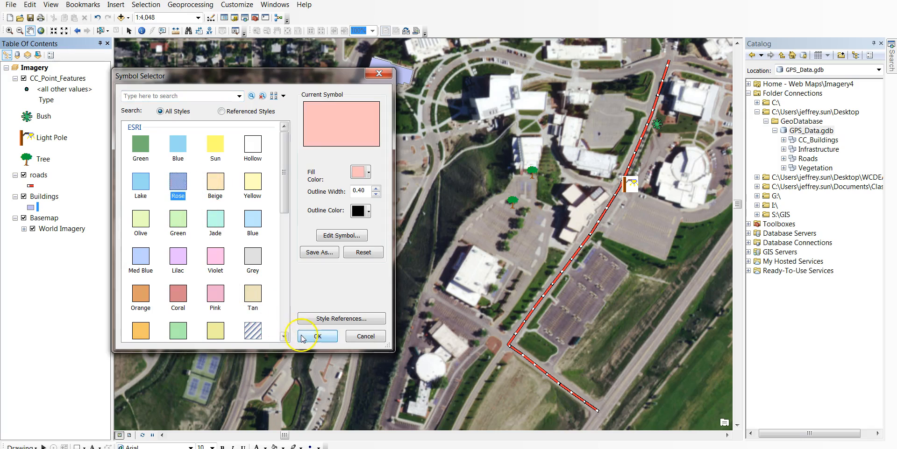
{"action": "left_click", "coordinate": [318, 337]}
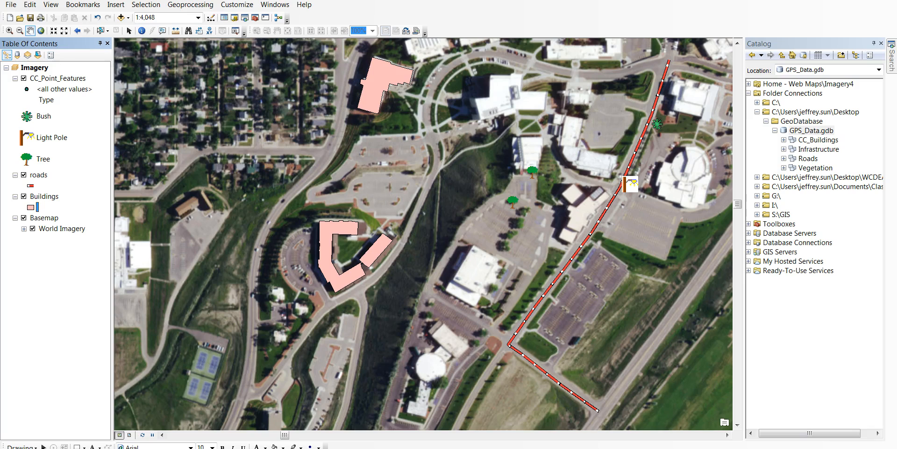
Expand the CC_Buildings and Roads datasets in the GPS_Data geodatabase to check the exported feature classes
{"action": "left_click", "coordinate": [783, 140]}
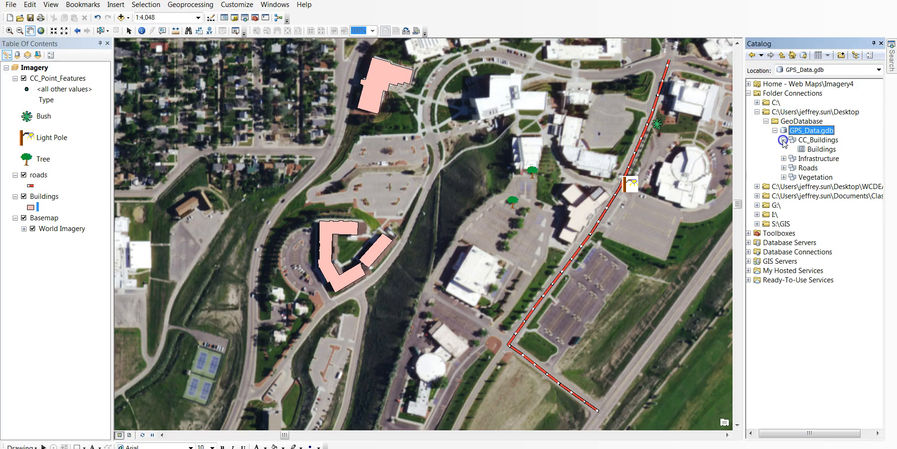
{"action": "left_click", "coordinate": [784, 167]}
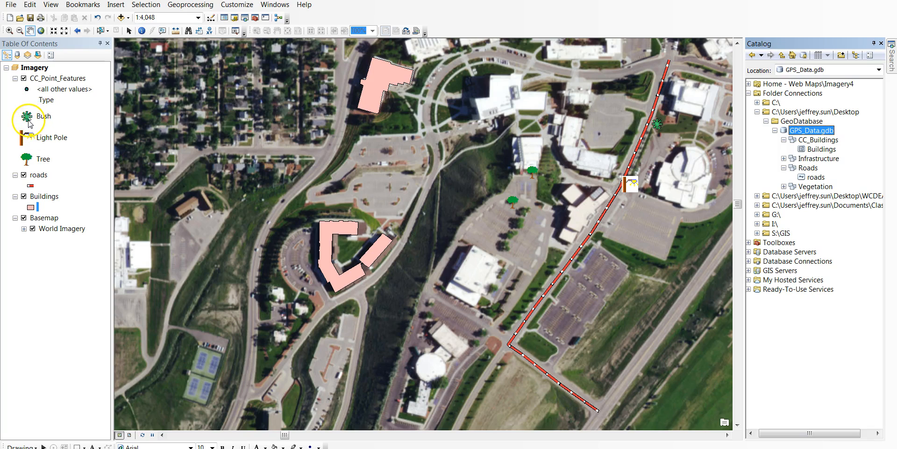
Open the attribute table of the CC_Point_Features layer and place its window over the map
{"action": "right_click", "coordinate": [40, 81]}
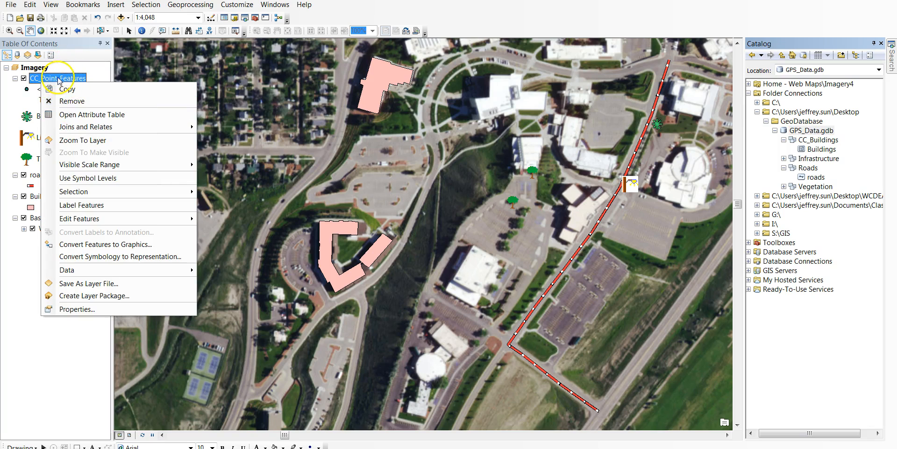
{"action": "left_click", "coordinate": [73, 115]}
{"action": "left_click_drag", "start_coordinate": [224, 70], "coordinate": [375, 69]}
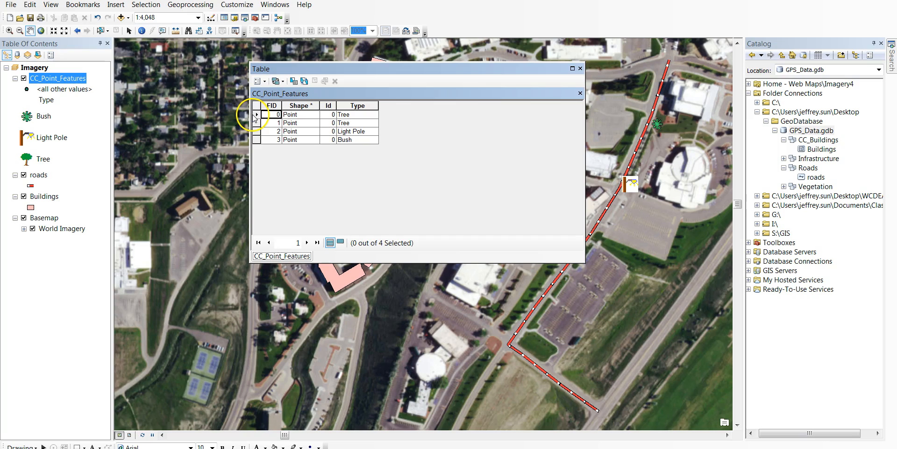
{"action": "left_click_drag", "start_coordinate": [256, 117], "coordinate": [256, 125]}
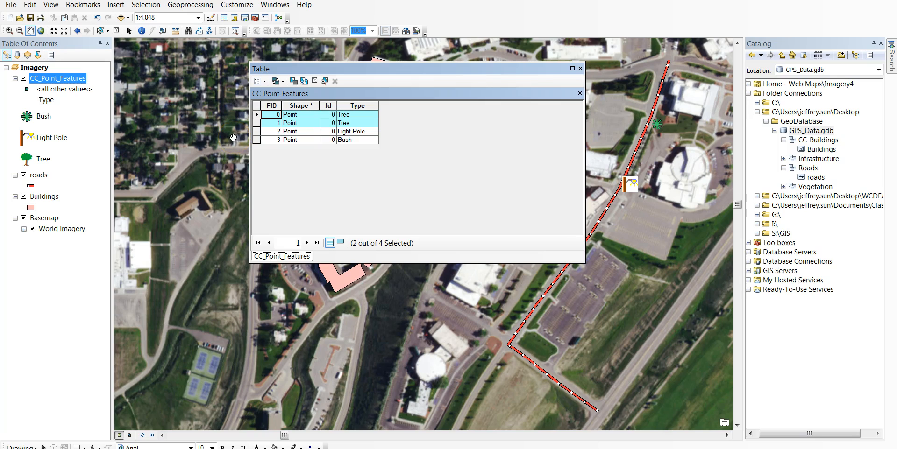
{"action": "left_click", "coordinate": [256, 140], "text": "ctrl"}
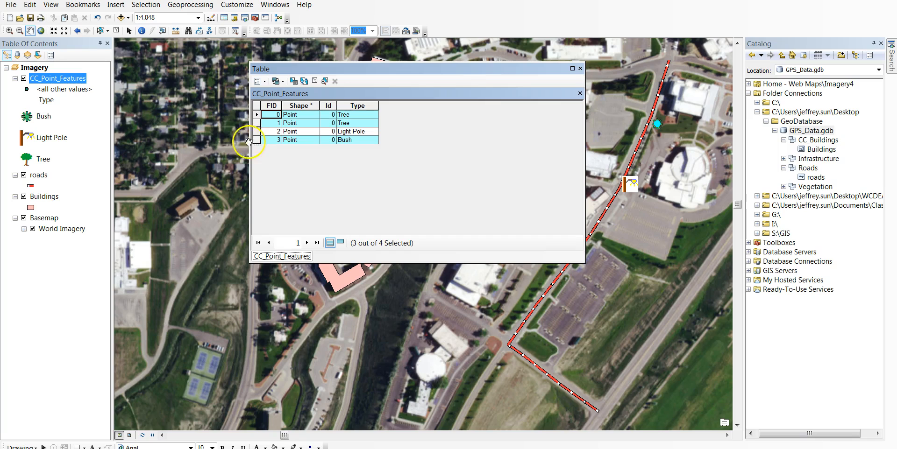
{"action": "right_click", "coordinate": [70, 79]}
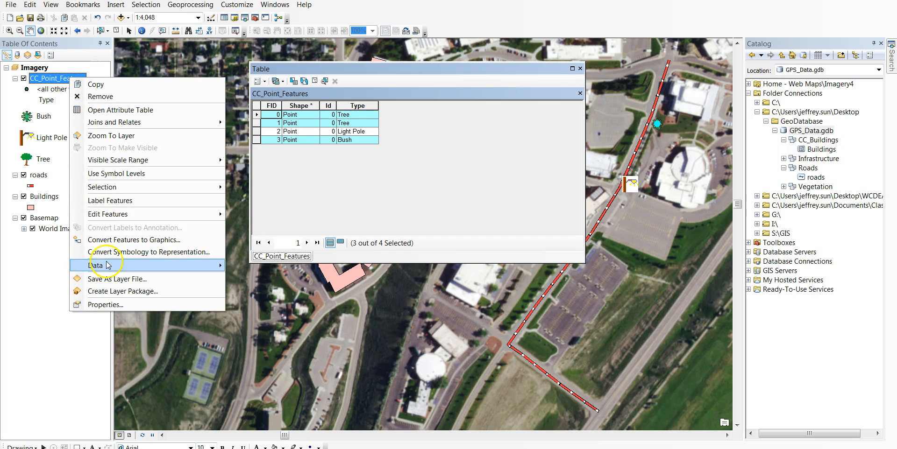
{"action": "mouse_move", "coordinate": [107, 266]}
{"action": "left_click", "coordinate": [264, 279]}
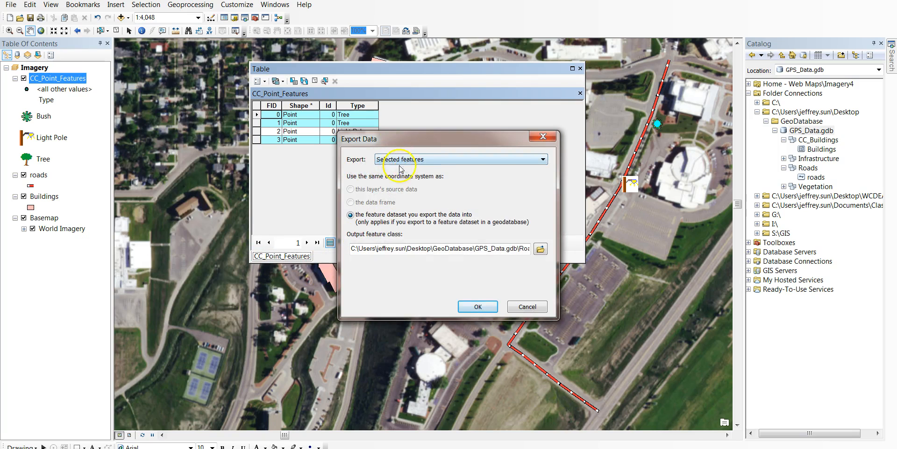
{"action": "left_click", "coordinate": [540, 249]}
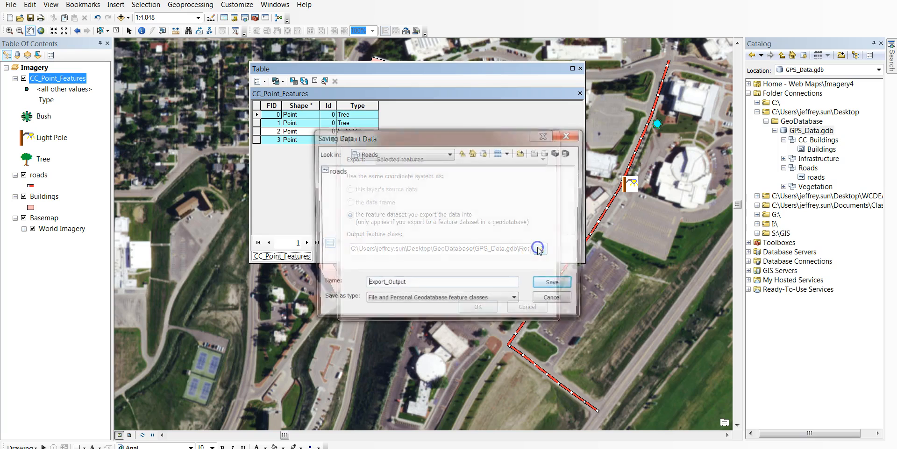
{"action": "left_click", "coordinate": [462, 153]}
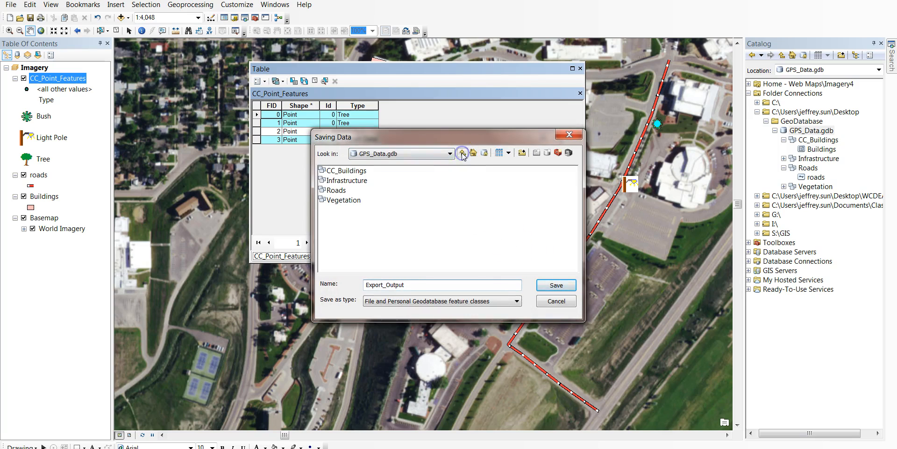
{"action": "left_click", "coordinate": [556, 301]}
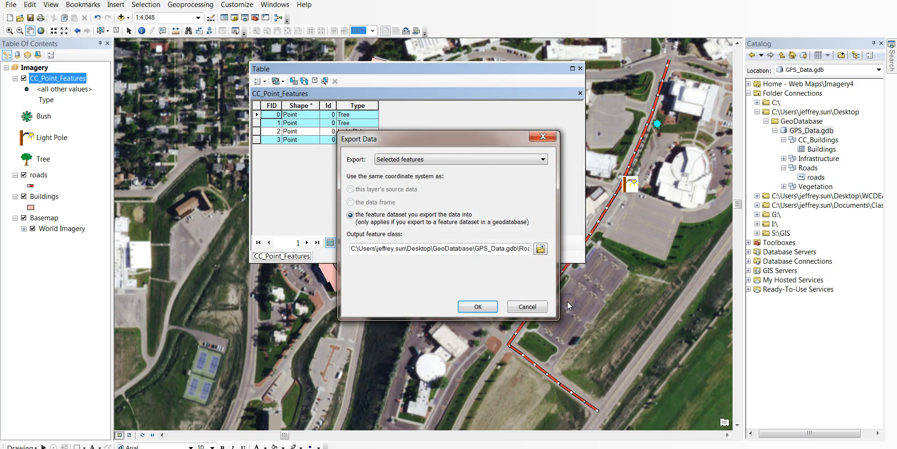
{"action": "left_click", "coordinate": [526, 307]}
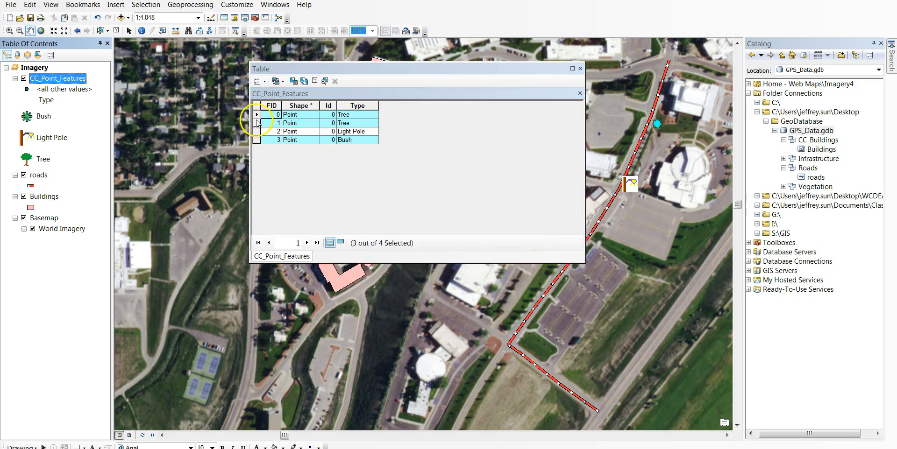
Select the two Tree records of CC_Point_Features and set their export output to a Trees feature class in the Vegetation dataset
{"action": "left_click", "coordinate": [256, 164]}
{"action": "left_click_drag", "start_coordinate": [255, 113], "coordinate": [255, 126]}
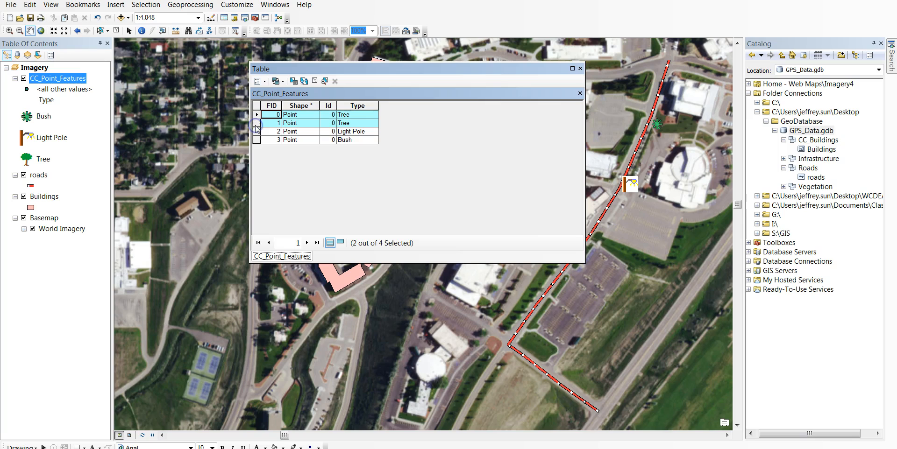
{"action": "right_click", "coordinate": [41, 78]}
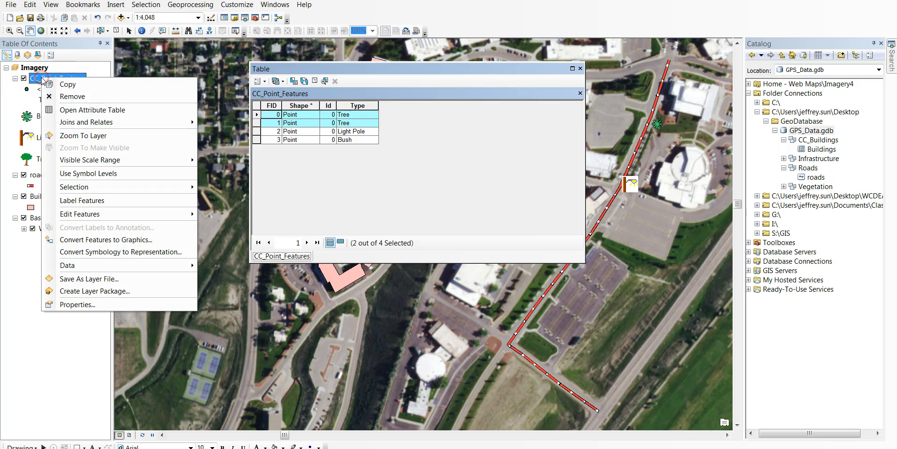
{"action": "mouse_move", "coordinate": [68, 266]}
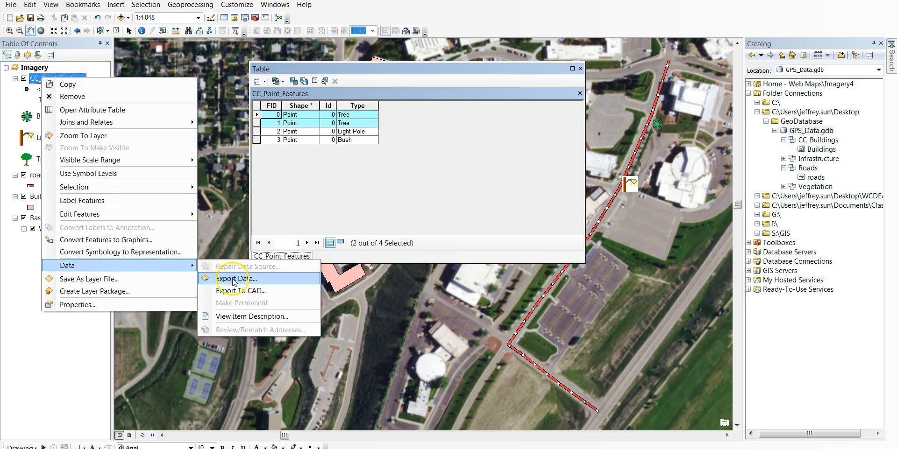
{"action": "left_click", "coordinate": [238, 279]}
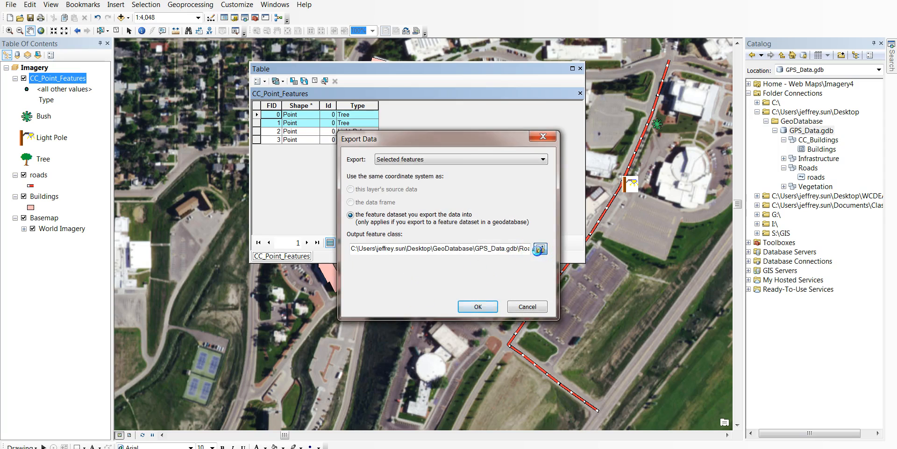
{"action": "left_click", "coordinate": [539, 250]}
{"action": "left_click", "coordinate": [464, 153]}
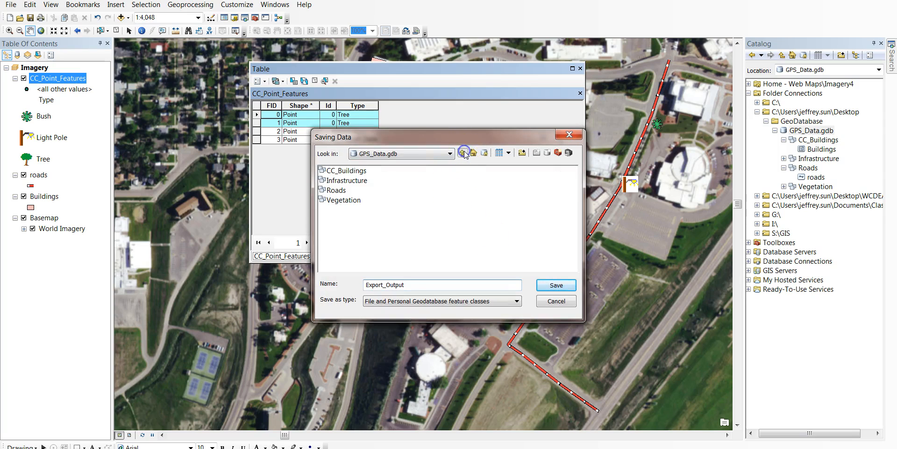
{"action": "double_click", "coordinate": [341, 200]}
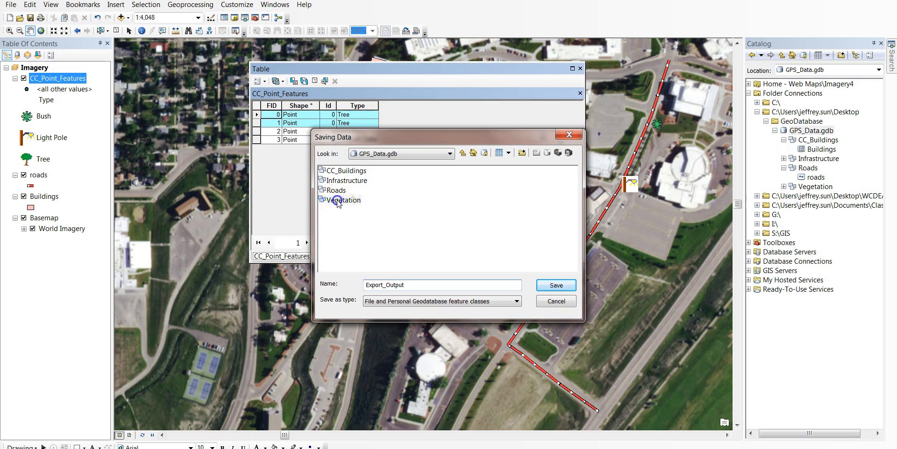
{"action": "left_click_drag", "start_coordinate": [376, 285], "coordinate": [409, 285]}
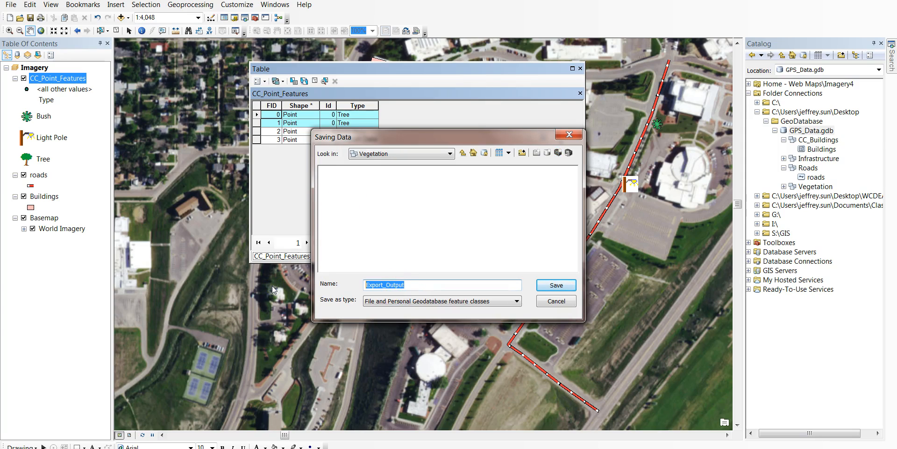
{"action": "type", "text": "Trees"}
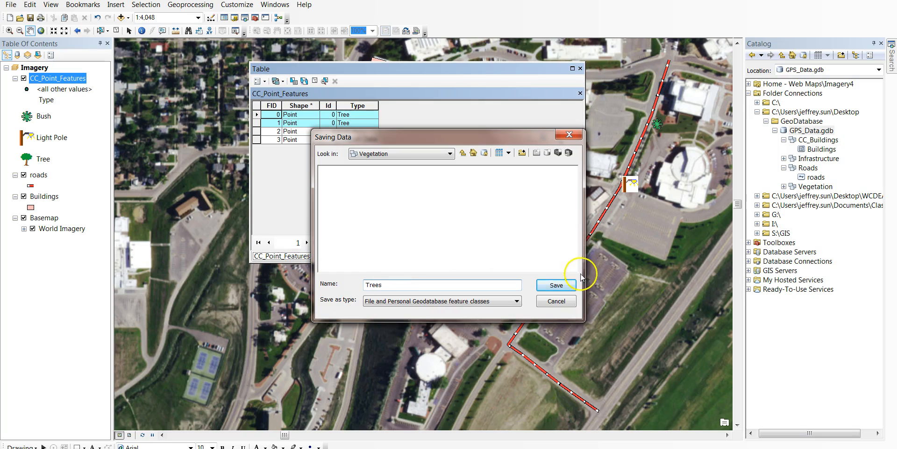
Run the Trees export with the result added to the map, and expand the Vegetation dataset in GPS_Data
{"action": "left_click", "coordinate": [563, 286]}
{"action": "left_click", "coordinate": [477, 306]}
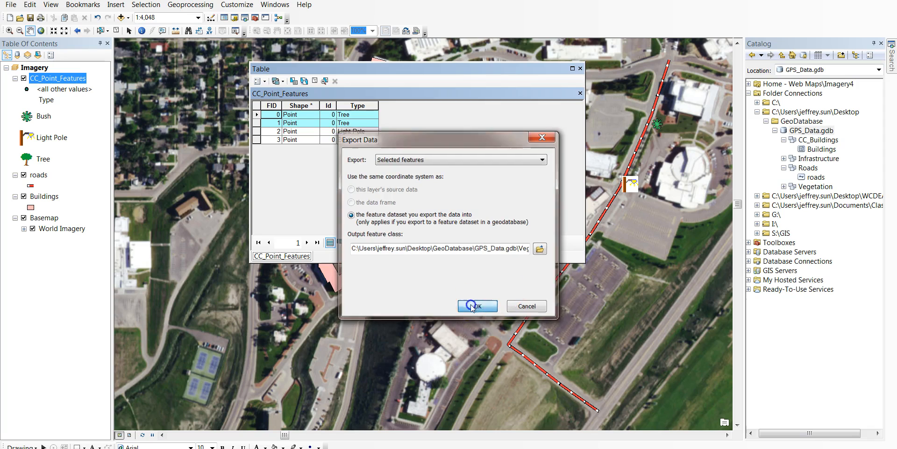
{"action": "left_click", "coordinate": [475, 273]}
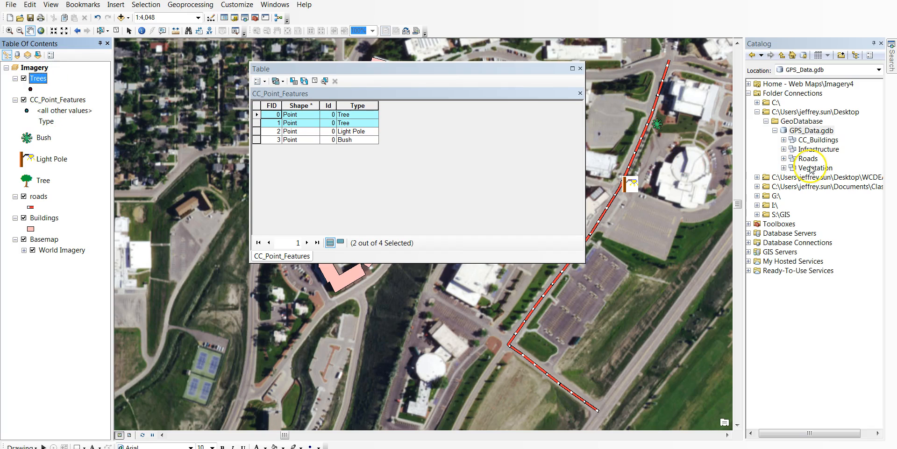
{"action": "left_click", "coordinate": [783, 167]}
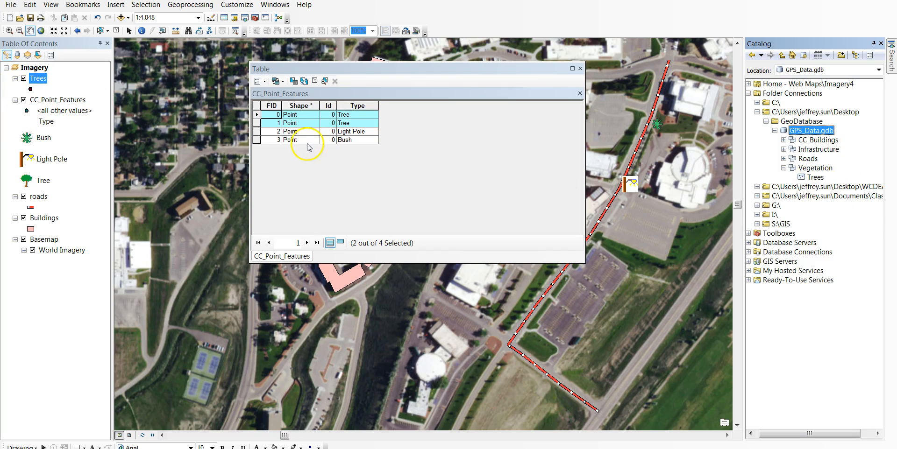
Select only the Bush record of CC_Point_Features and set its export output to a Bush feature class in the Vegetation dataset
{"action": "left_click", "coordinate": [257, 140]}
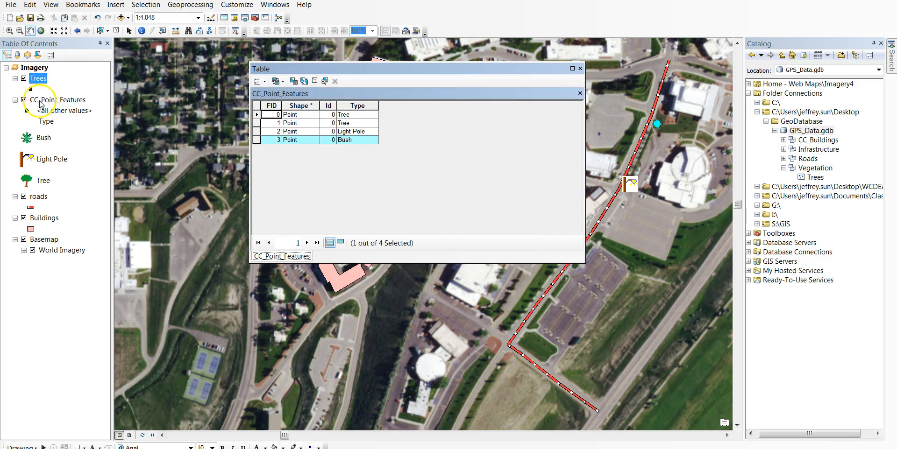
{"action": "right_click", "coordinate": [39, 100]}
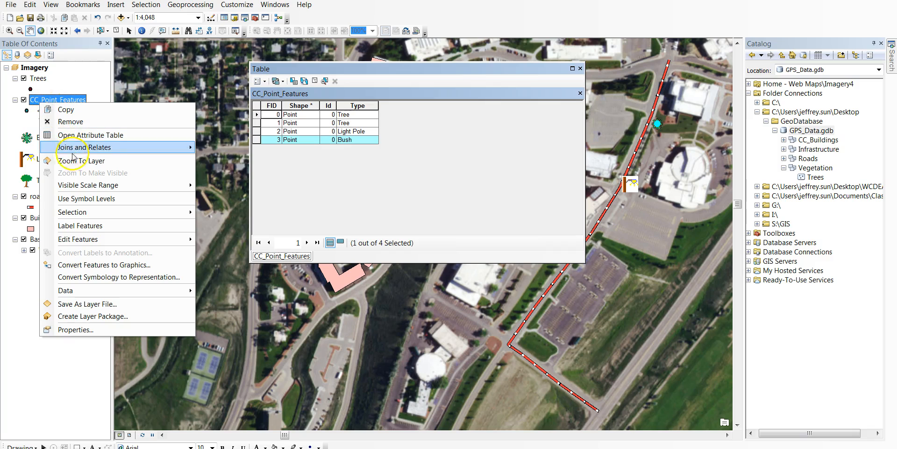
{"action": "mouse_move", "coordinate": [74, 291]}
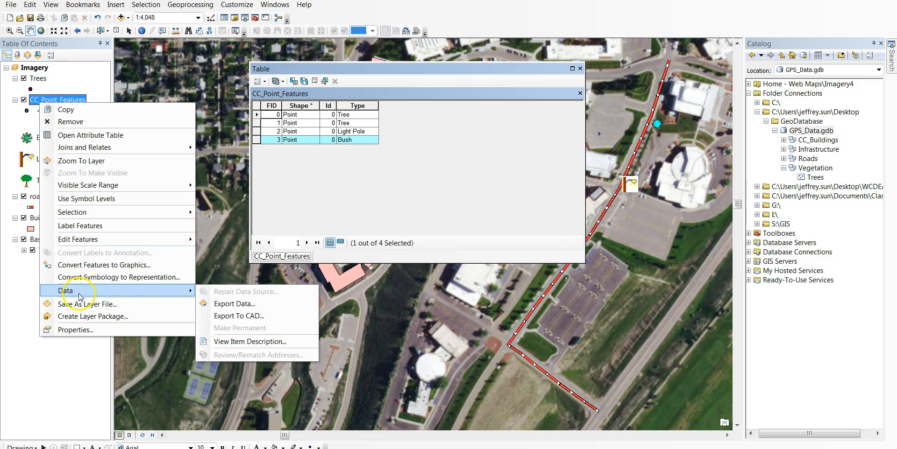
{"action": "left_click", "coordinate": [262, 302]}
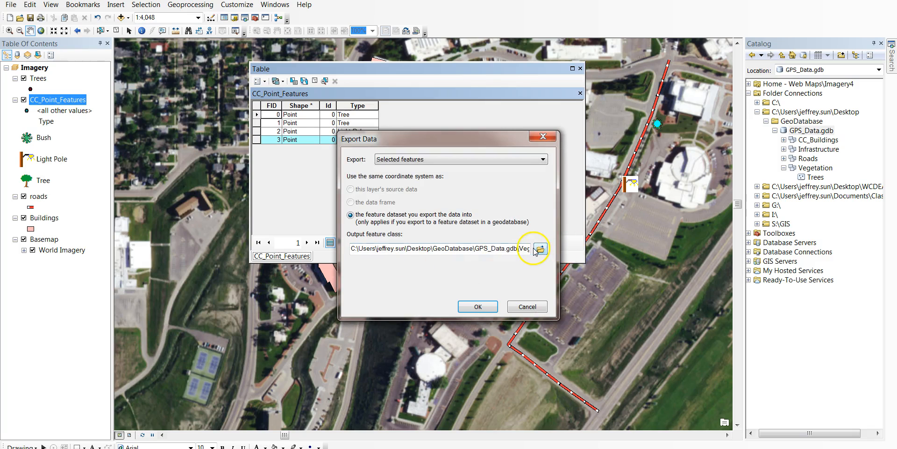
{"action": "left_click", "coordinate": [539, 248]}
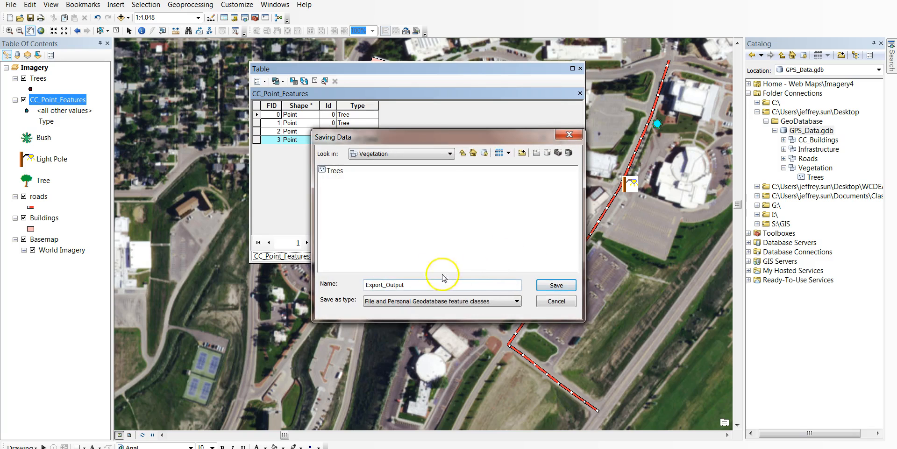
{"action": "double_click", "coordinate": [423, 284]}
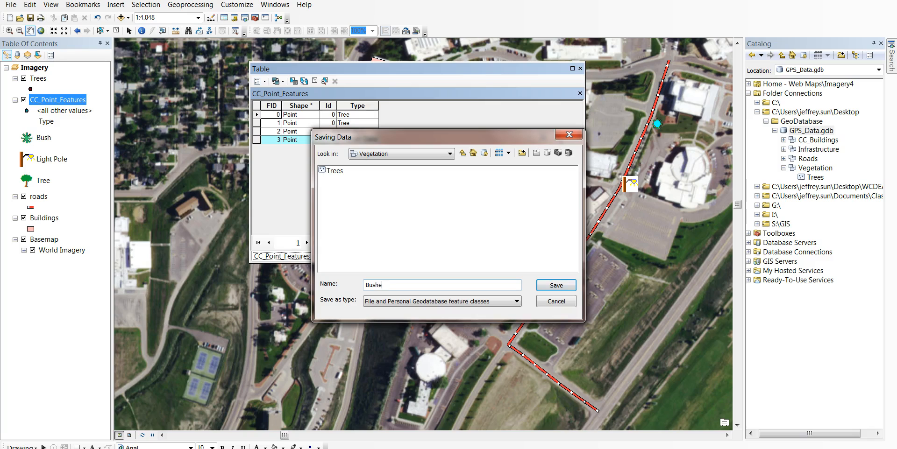
Run the Bush export with the result added to the map, and expand the Vegetation dataset again
{"action": "left_click", "coordinate": [551, 285]}
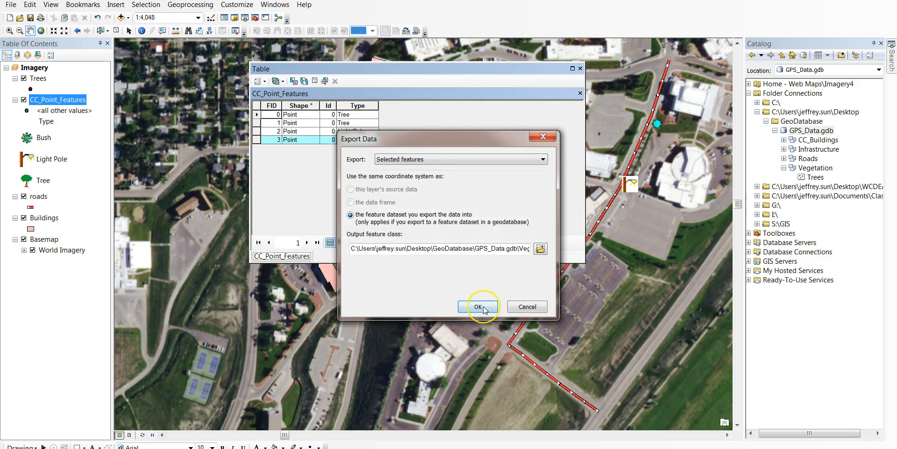
{"action": "left_click", "coordinate": [478, 307]}
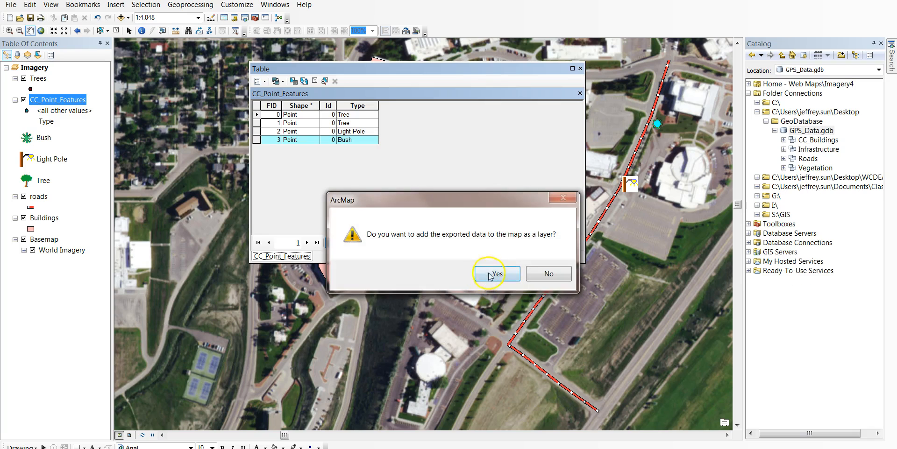
{"action": "left_click", "coordinate": [495, 275]}
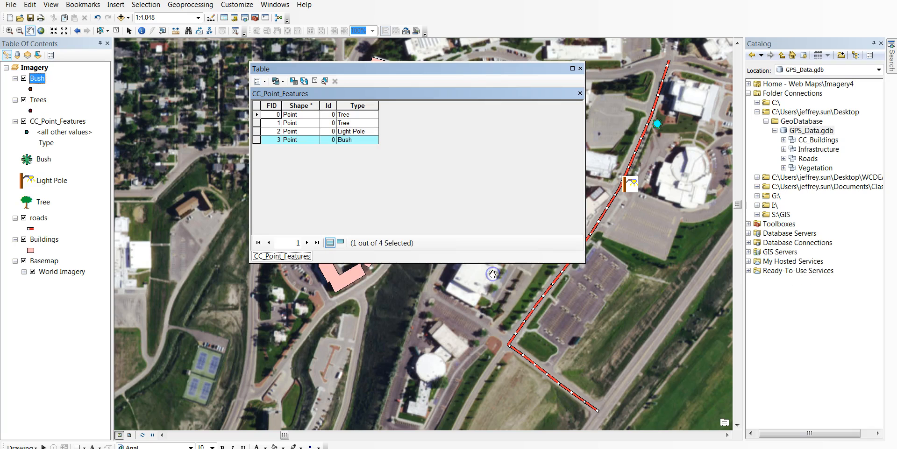
{"action": "left_click", "coordinate": [783, 168]}
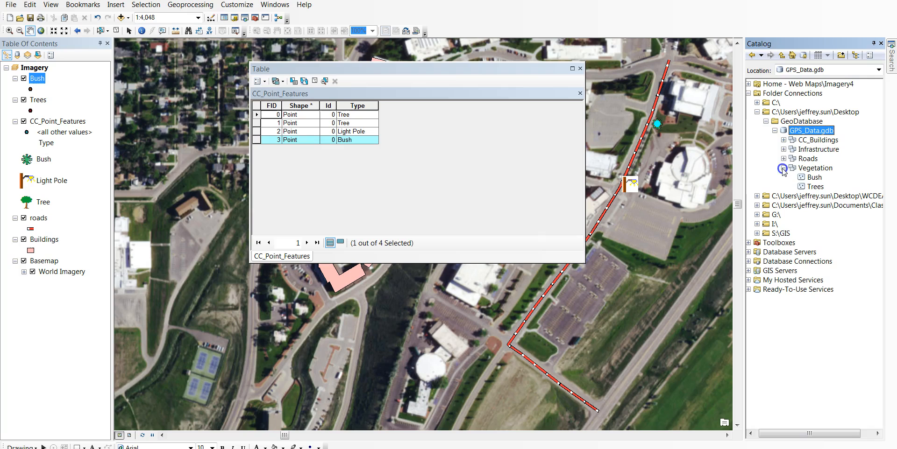
Select only the Light Pole record and set its export output to a Light_Pole feature class in the Infrastructure dataset
{"action": "left_click", "coordinate": [257, 133]}
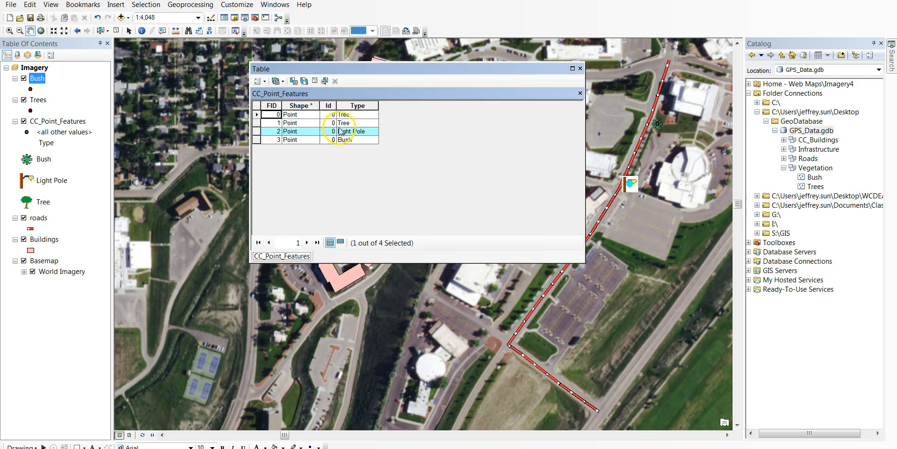
{"action": "right_click", "coordinate": [48, 123]}
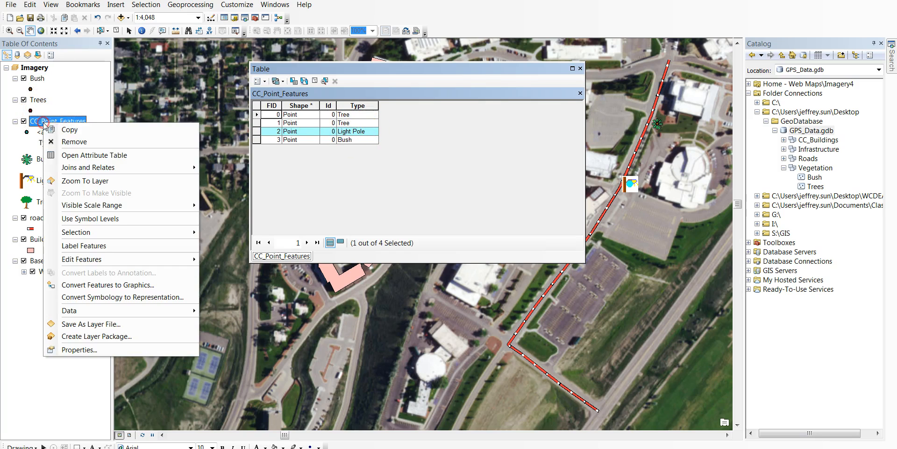
{"action": "mouse_move", "coordinate": [83, 316]}
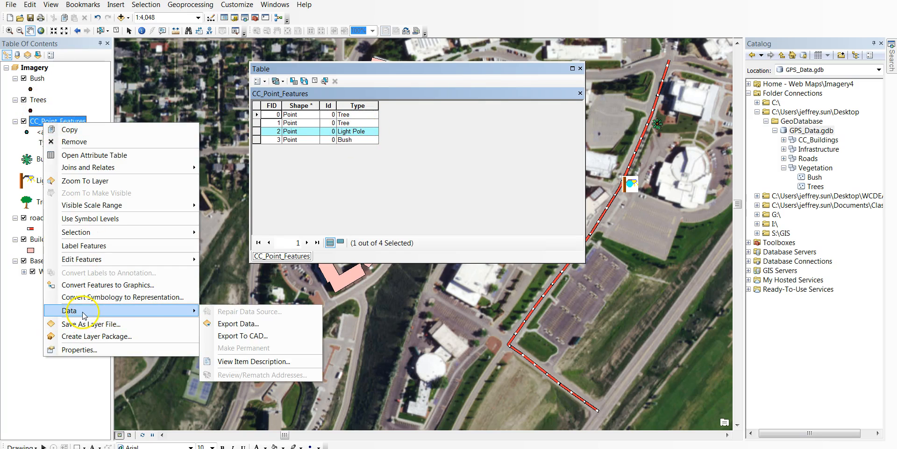
{"action": "left_click", "coordinate": [239, 323]}
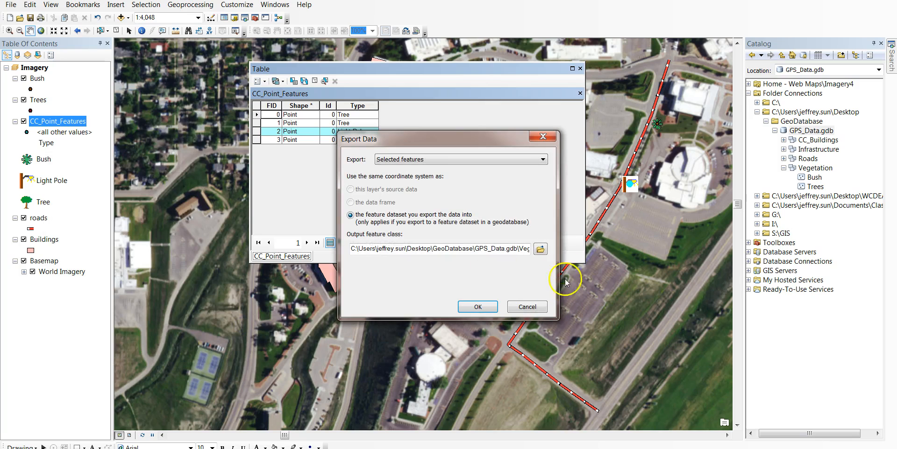
{"action": "left_click", "coordinate": [541, 251]}
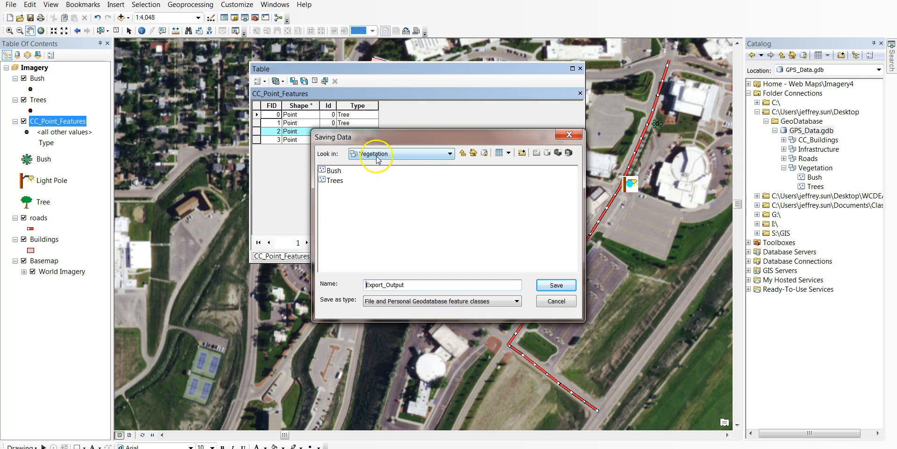
{"action": "left_click", "coordinate": [462, 154]}
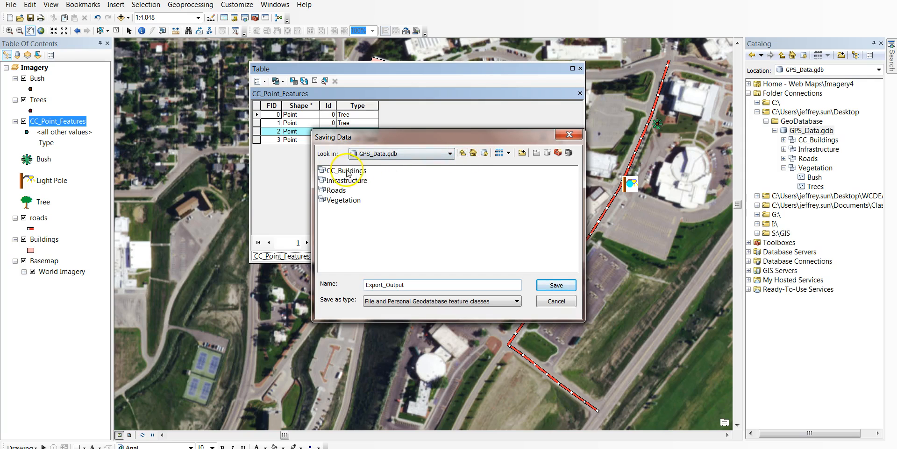
{"action": "double_click", "coordinate": [346, 181]}
{"action": "double_click", "coordinate": [405, 285]}
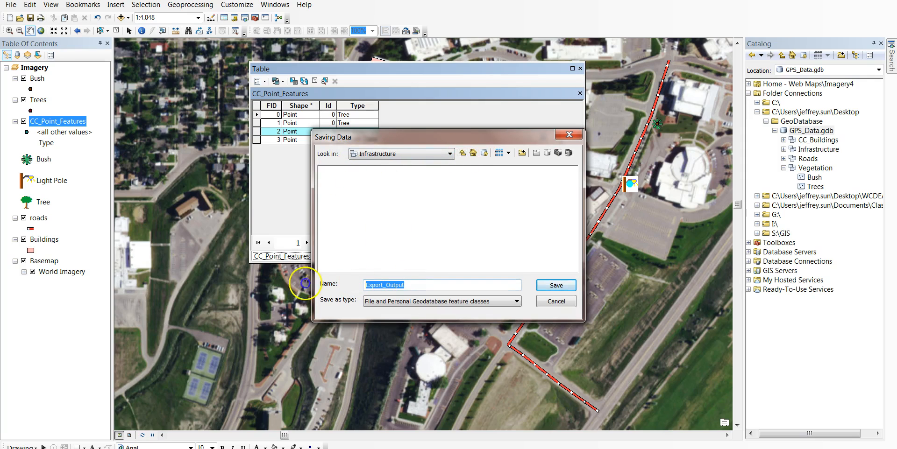
{"action": "type", "text": "L"}
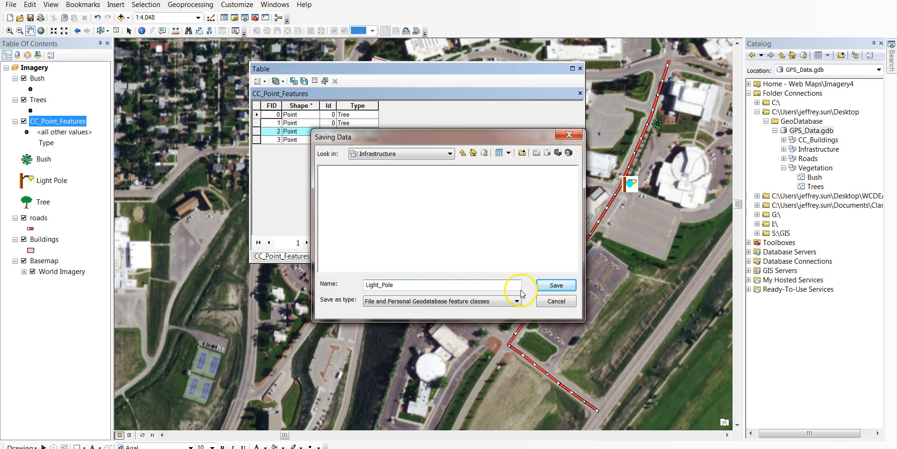
{"action": "type", "text": "ight_Pole"}
Run the Light_Pole export and add the exported data to the map as a layer
{"action": "left_click", "coordinate": [556, 285]}
{"action": "left_click", "coordinate": [473, 306]}
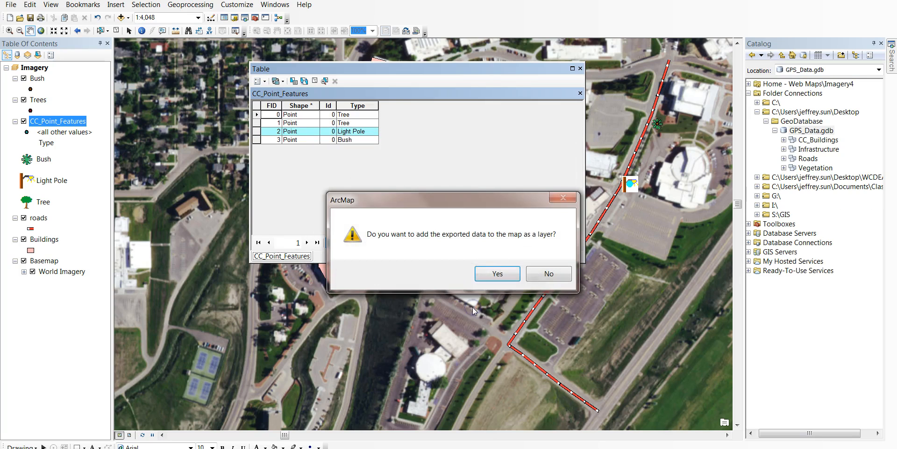
{"action": "left_click", "coordinate": [493, 273]}
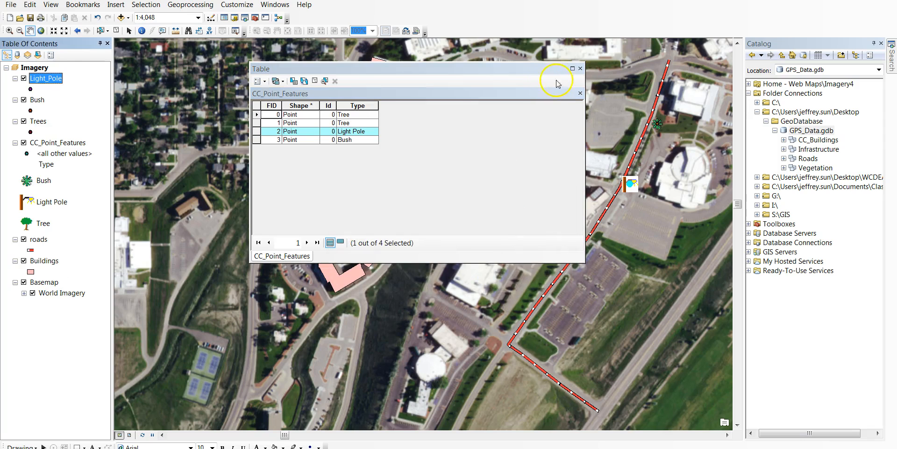
Close the attribute table and remove the CC_Point_Features layer from the map
{"action": "left_click", "coordinate": [581, 68]}
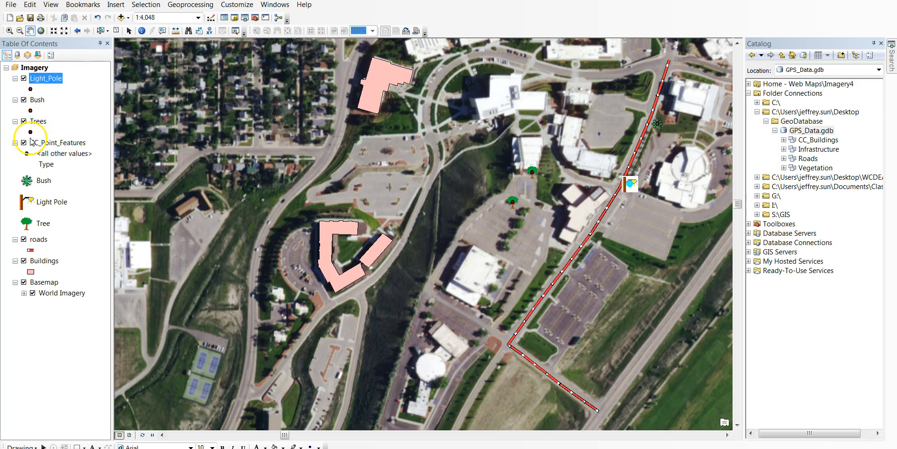
{"action": "right_click", "coordinate": [47, 142]}
{"action": "left_click", "coordinate": [75, 161]}
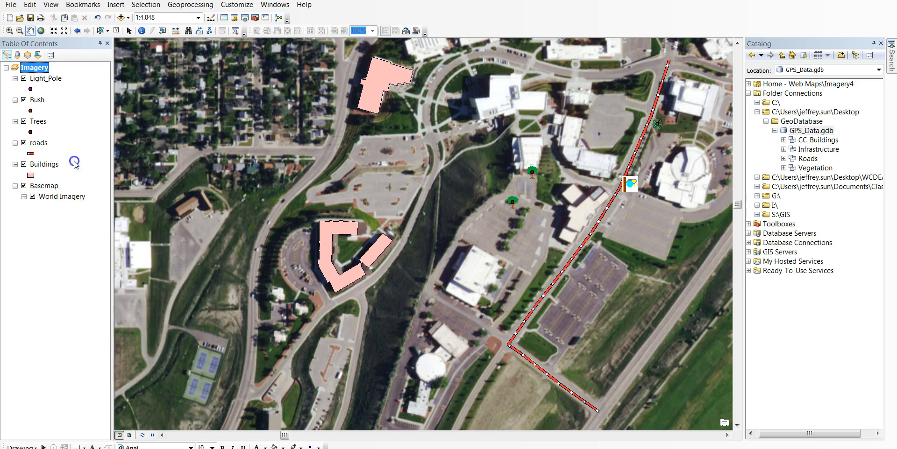
Symbolize the Light_Pole layer with the pictorial Street Light symbol from Utilities, found by searching for Light, at size 20
{"action": "left_click", "coordinate": [30, 89]}
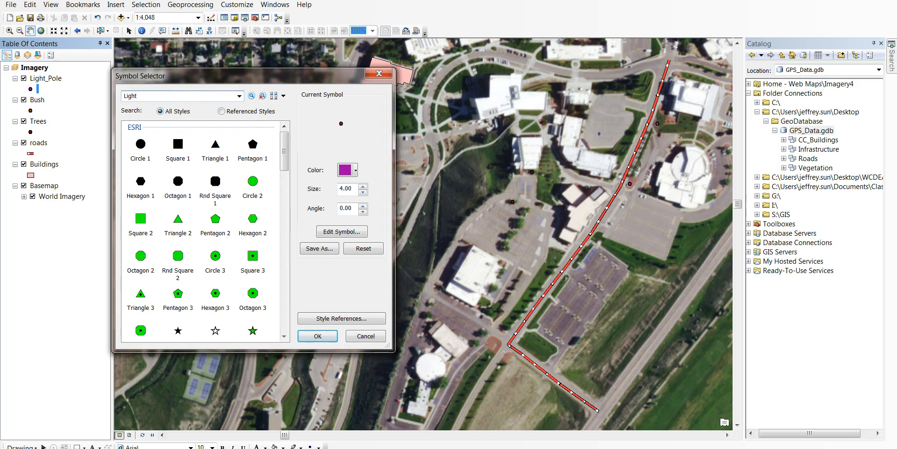
{"action": "key", "text": "Return"}
{"action": "left_click_drag", "start_coordinate": [284, 136], "coordinate": [287, 333]}
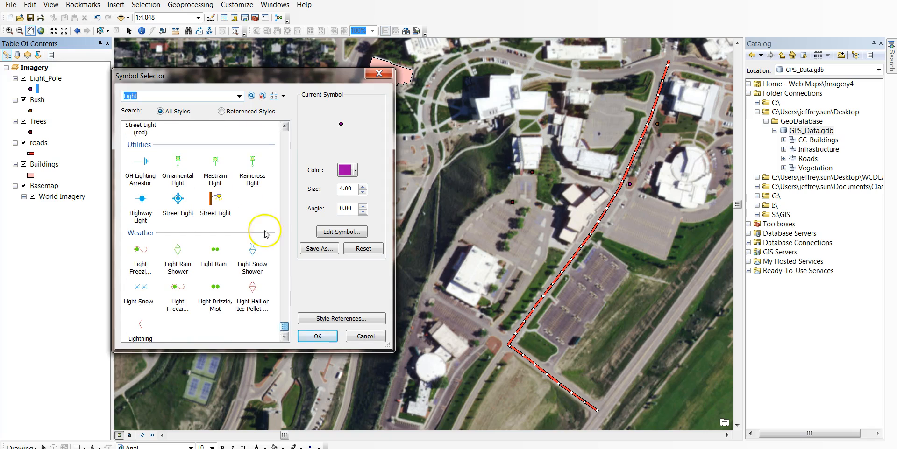
{"action": "left_click", "coordinate": [216, 198]}
{"action": "left_click", "coordinate": [363, 187]}
{"action": "left_click", "coordinate": [363, 188]}
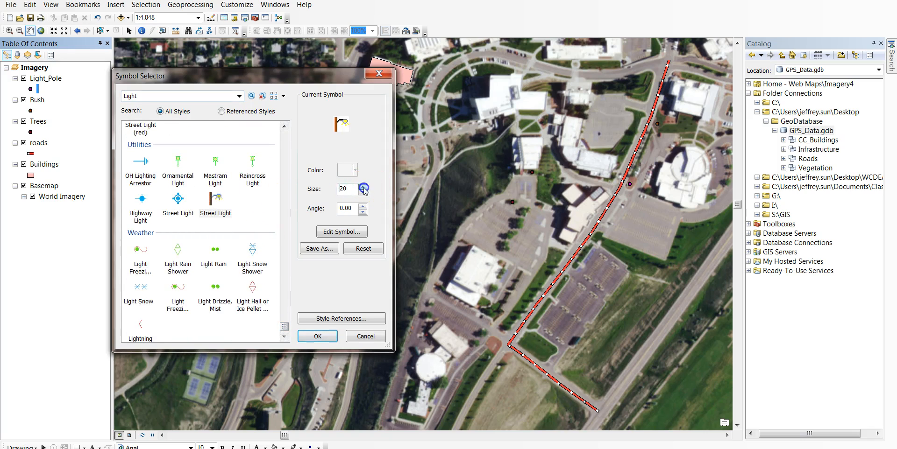
{"action": "left_click", "coordinate": [321, 342]}
Symbolize the Bush layer with the green Asterisk 2 symbol
{"action": "left_click", "coordinate": [31, 121]}
{"action": "left_click_drag", "start_coordinate": [286, 147], "coordinate": [289, 212]}
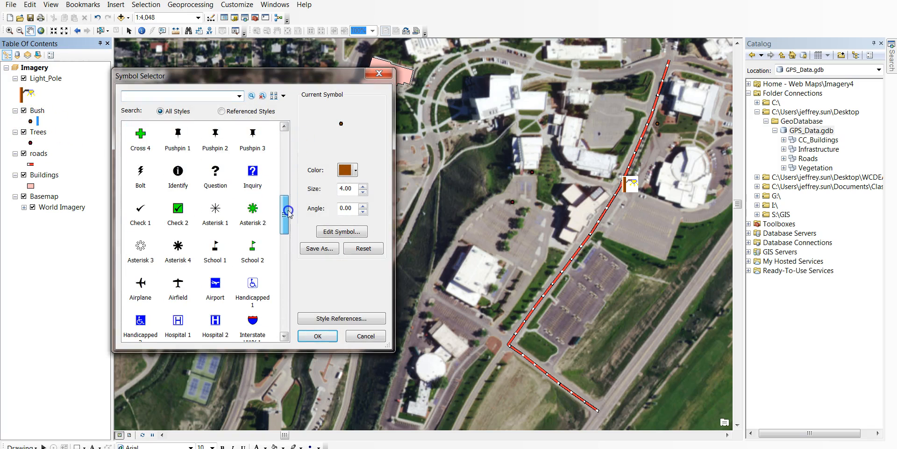
{"action": "left_click", "coordinate": [255, 212]}
{"action": "left_click", "coordinate": [320, 343]}
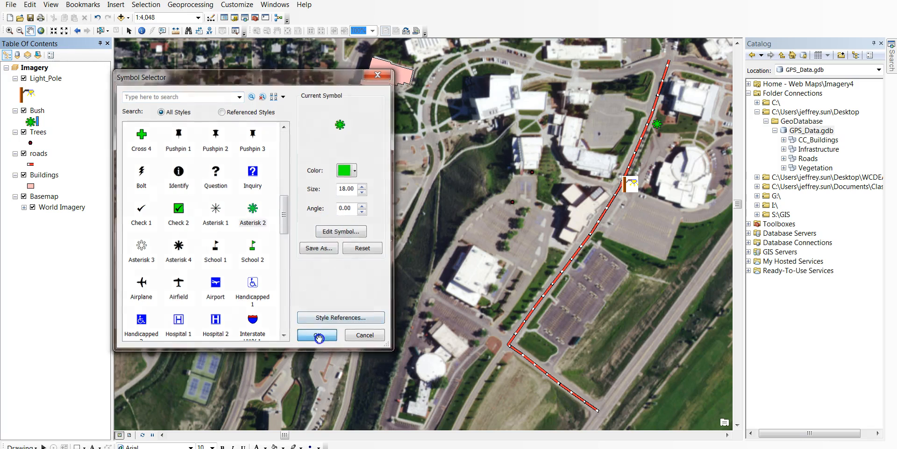
Search the symbol styles for tree and apply the Tree 3 symbol from Civic to the Trees layer
{"action": "left_click", "coordinate": [30, 144]}
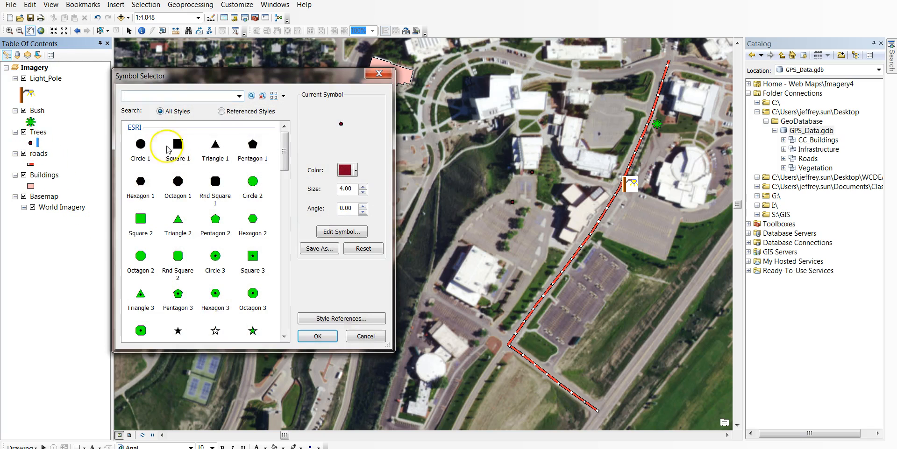
{"action": "left_click", "coordinate": [215, 96]}
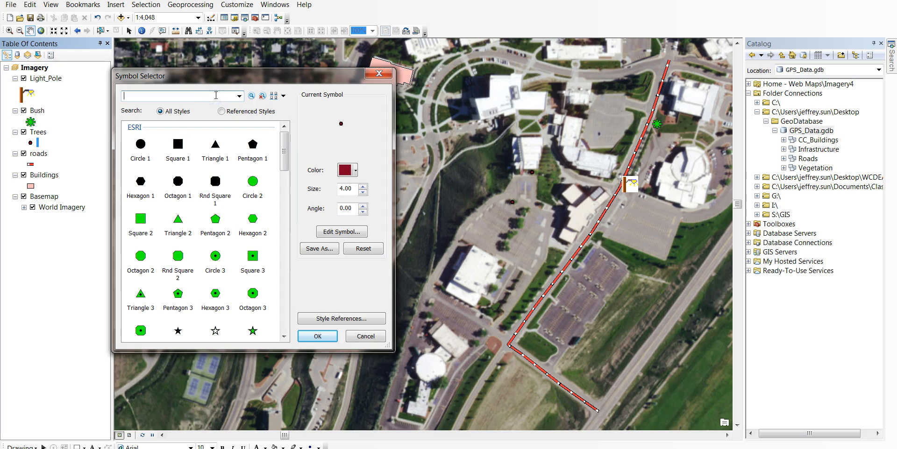
{"action": "type", "text": "tree"}
{"action": "key", "text": "Return"}
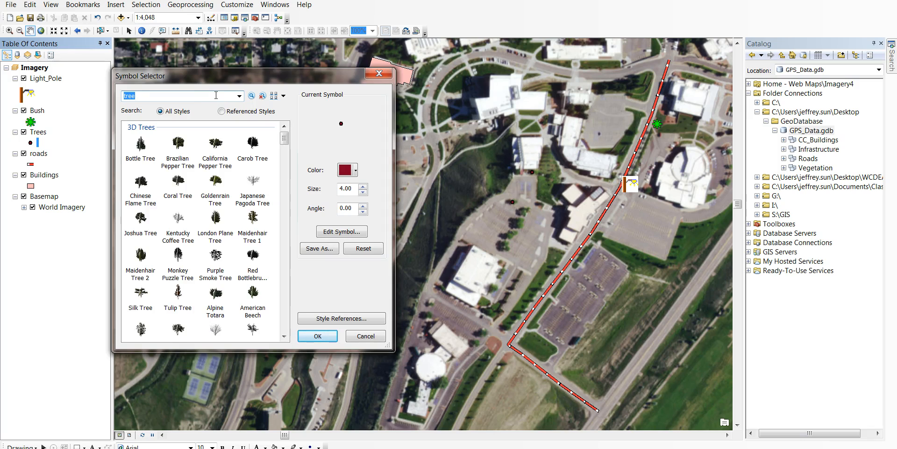
{"action": "scroll", "coordinate": [285, 141], "scroll_direction": "down", "scroll_amount": 1}
{"action": "left_click_drag", "start_coordinate": [285, 141], "coordinate": [285, 298]}
{"action": "left_click", "coordinate": [253, 197]}
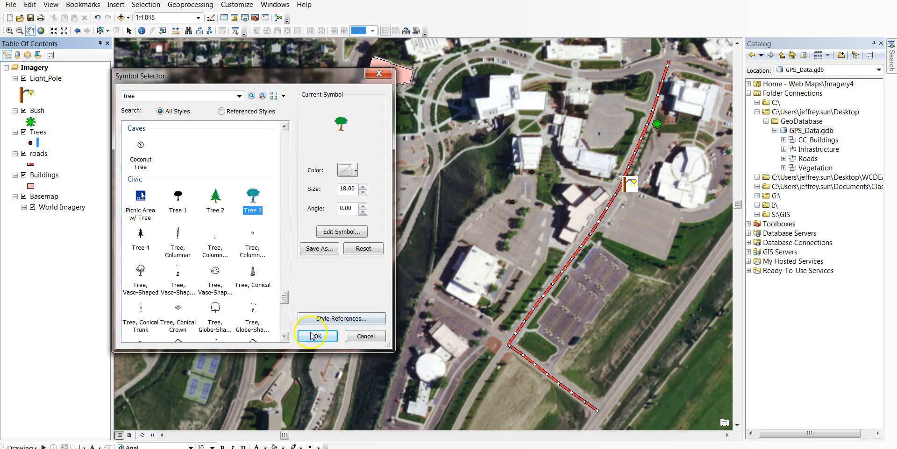
{"action": "left_click", "coordinate": [312, 337]}
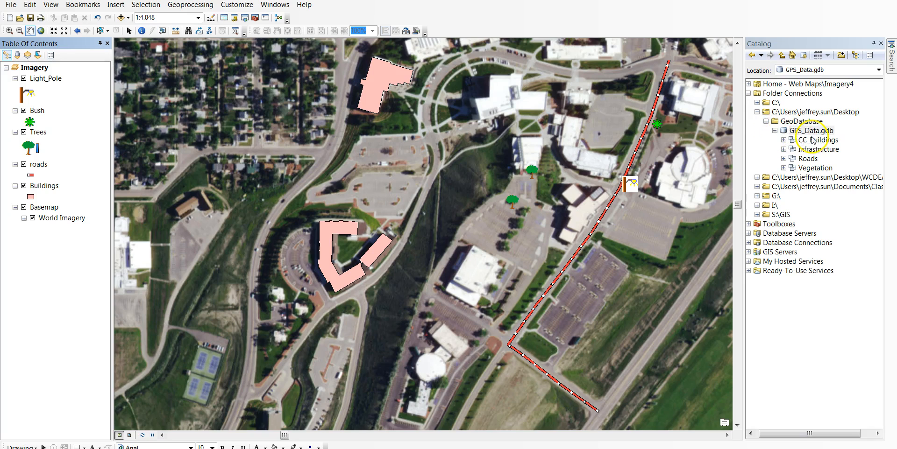
Expand the CC_Buildings, Infrastructure, Roads and Vegetation datasets in GPS_Data.gdb to show their feature classes
{"action": "left_click", "coordinate": [783, 140]}
{"action": "left_click", "coordinate": [783, 158]}
{"action": "left_click", "coordinate": [783, 177]}
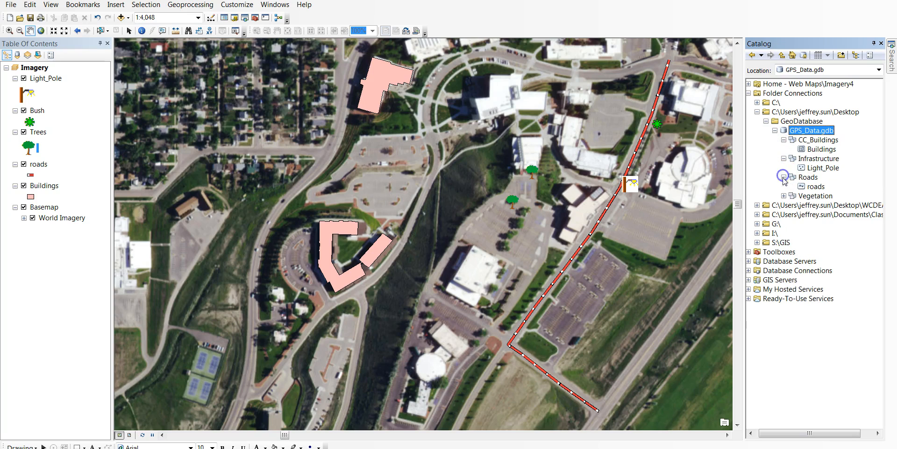
{"action": "left_click", "coordinate": [783, 195]}
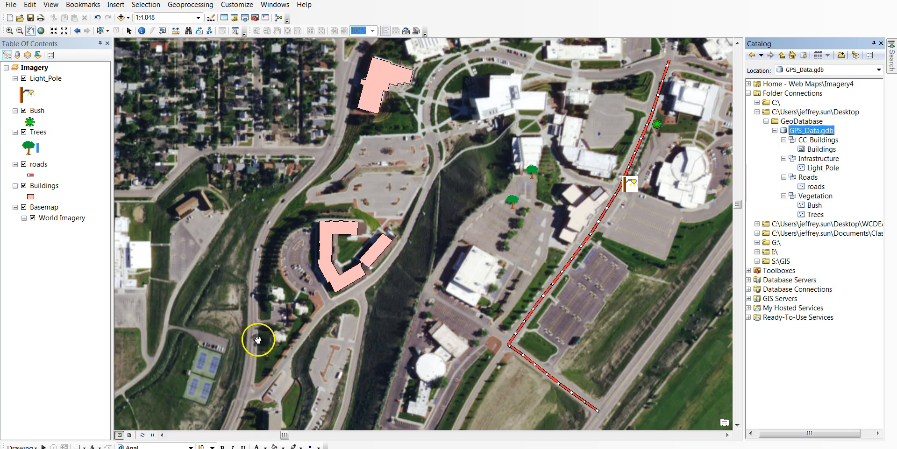
Switch to Windows Explorer and open the Week7 folder in Documents under Classes and GEOG_1100_Day
{"action": "left_click", "coordinate": [74, 448]}
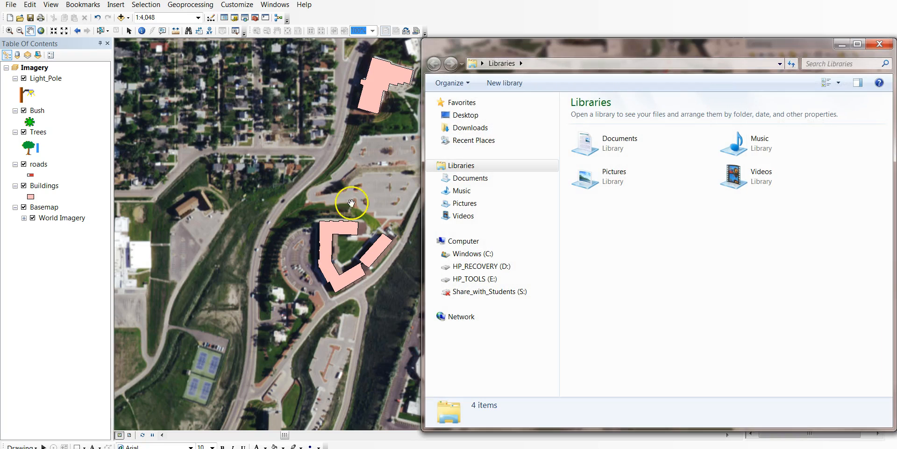
{"action": "left_click_drag", "start_coordinate": [558, 54], "coordinate": [220, 39]}
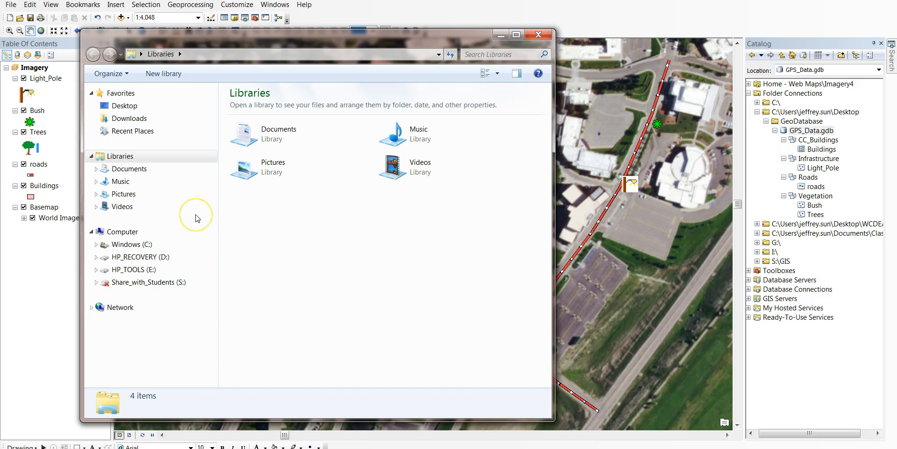
{"action": "left_click", "coordinate": [127, 168]}
{"action": "double_click", "coordinate": [262, 165]}
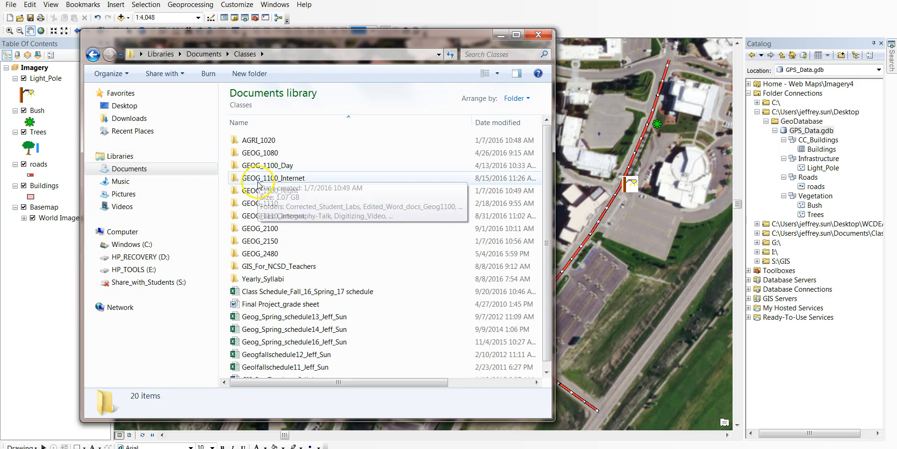
{"action": "double_click", "coordinate": [262, 165]}
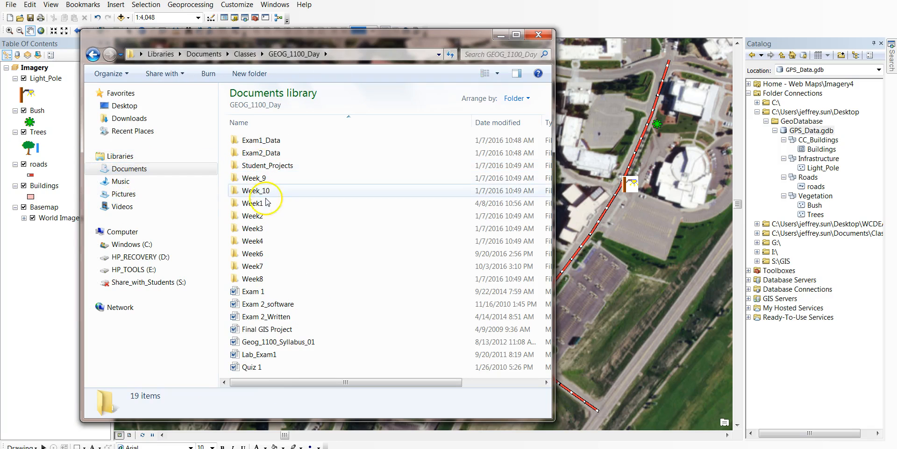
{"action": "double_click", "coordinate": [261, 265]}
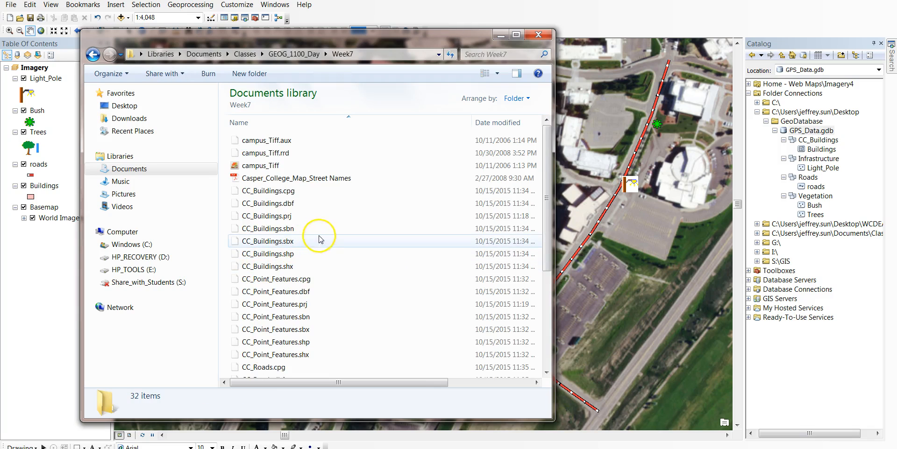
Narrow the Week7 folder window and review the component files of the CC_Buildings, CC_Point_Features and CC_Roads shapefiles
{"action": "mouse_move", "coordinate": [548, 139]}
{"action": "left_mouse_down"}
{"action": "mouse_move", "coordinate": [549, 148]}
{"action": "mouse_move", "coordinate": [549, 128]}
{"action": "left_mouse_up"}
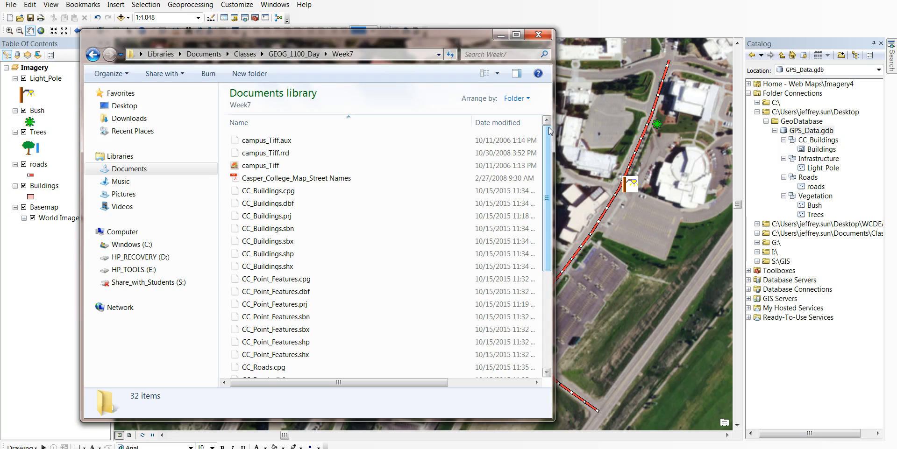
{"action": "scroll", "coordinate": [550, 132], "scroll_direction": "down", "scroll_amount": 1}
{"action": "left_click_drag", "start_coordinate": [554, 152], "coordinate": [399, 154]}
{"action": "left_click", "coordinate": [346, 164]}
{"action": "left_click_drag", "start_coordinate": [395, 152], "coordinate": [395, 174]}
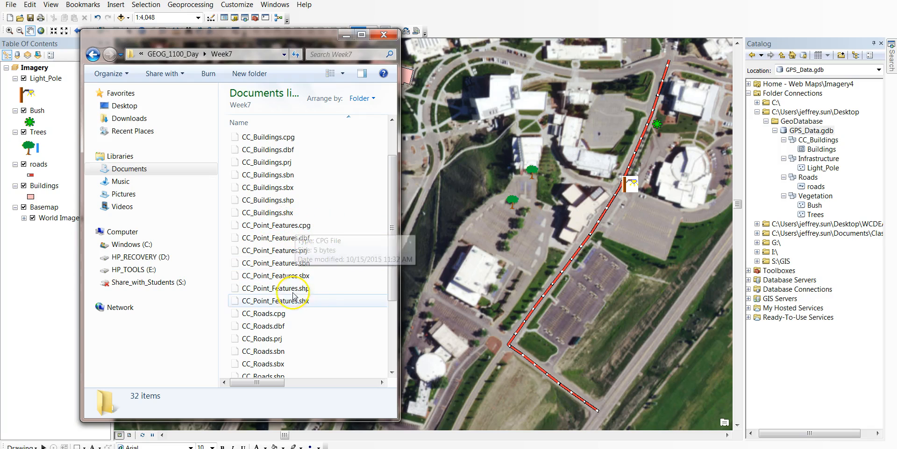
{"action": "left_click_drag", "start_coordinate": [392, 242], "coordinate": [395, 258]}
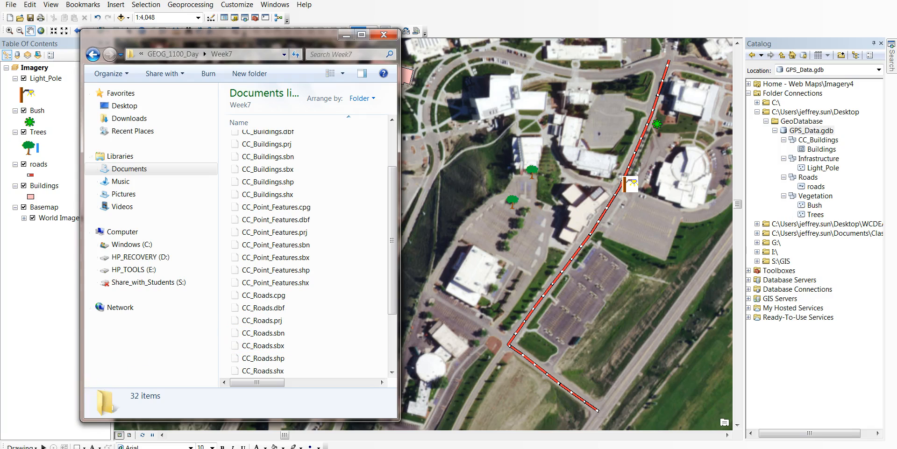
Open a second Explorer window beside the Week7 folder and browse to GPS_Data.gdb in the desktop's GeoDatabase folder
{"action": "left_click", "coordinate": [84, 447]}
{"action": "left_click", "coordinate": [84, 447]}
{"action": "key", "text": "super+e"}
{"action": "right_click", "coordinate": [70, 448]}
{"action": "left_click_drag", "start_coordinate": [187, 47], "coordinate": [499, 36]}
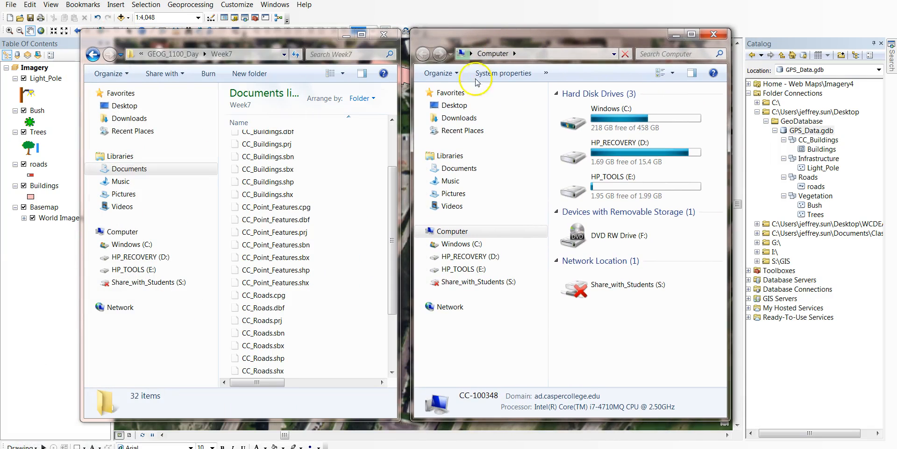
{"action": "left_click", "coordinate": [452, 105]}
{"action": "left_click_drag", "start_coordinate": [722, 140], "coordinate": [722, 329]}
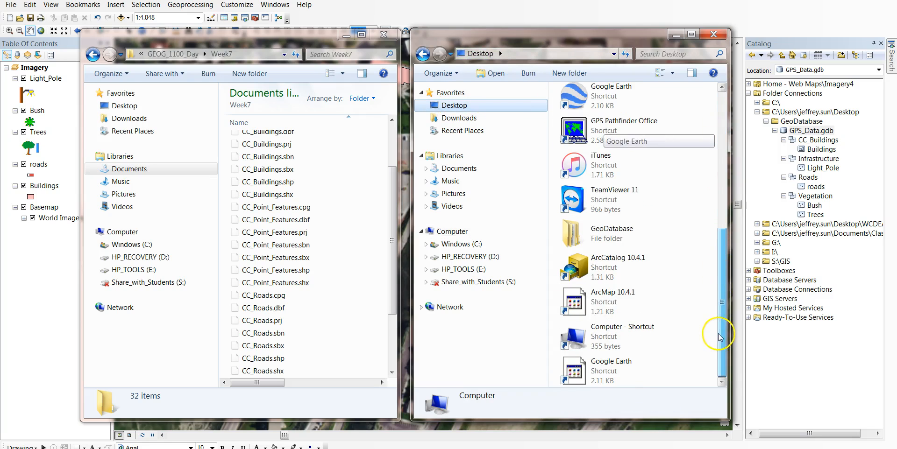
{"action": "double_click", "coordinate": [592, 236]}
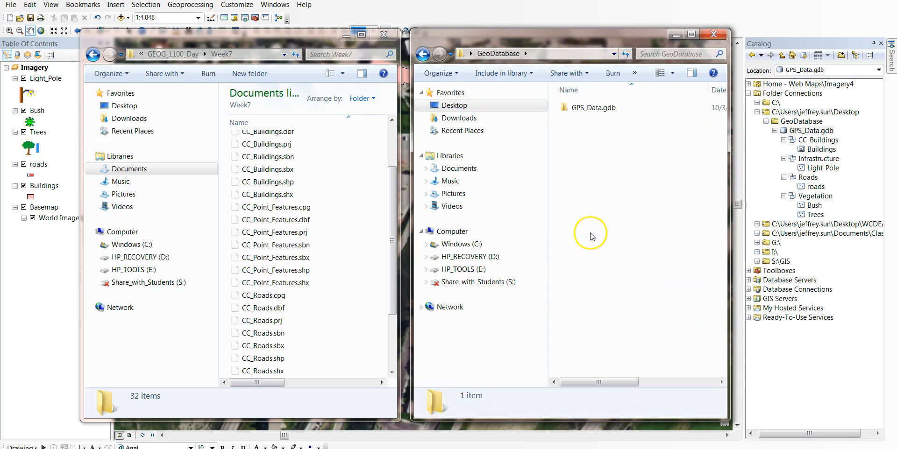
{"action": "double_click", "coordinate": [595, 112]}
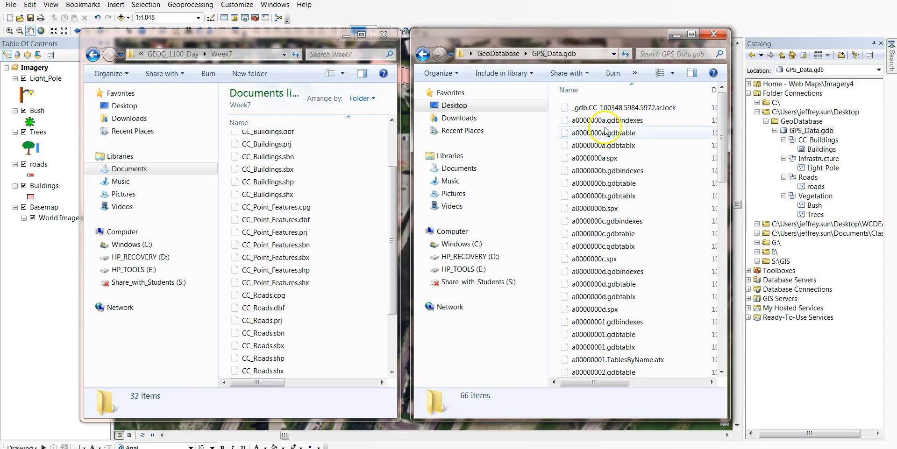
Look through the files stored inside GPS_Data.gdb, then return to ArcMap
{"action": "left_click_drag", "start_coordinate": [725, 132], "coordinate": [722, 335]}
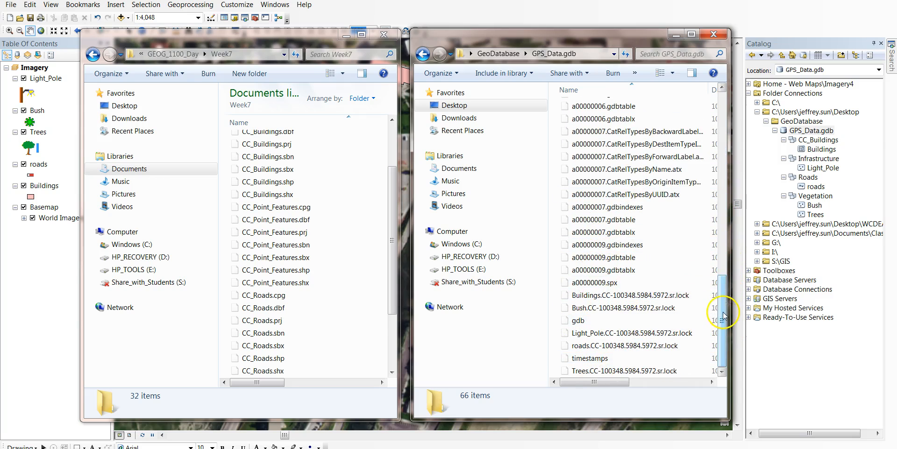
{"action": "left_click_drag", "start_coordinate": [725, 310], "coordinate": [725, 191]}
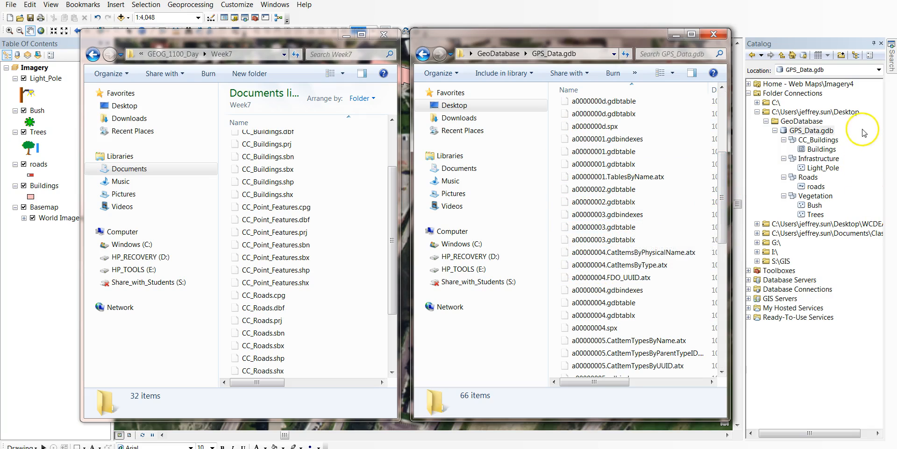
{"action": "left_click", "coordinate": [802, 42]}
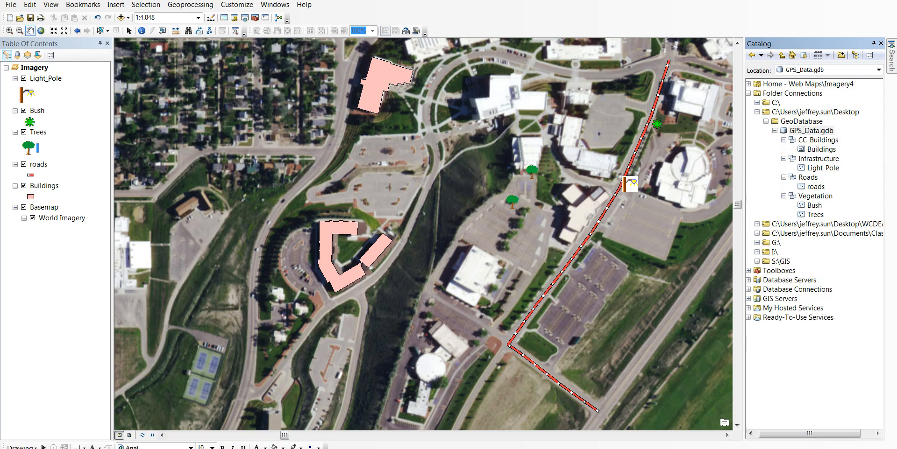
Bring back the Week7 folder window beside the Catalog tree and compare its shapefile files with the GPS_Data.gdb contents
{"action": "left_click", "coordinate": [80, 411]}
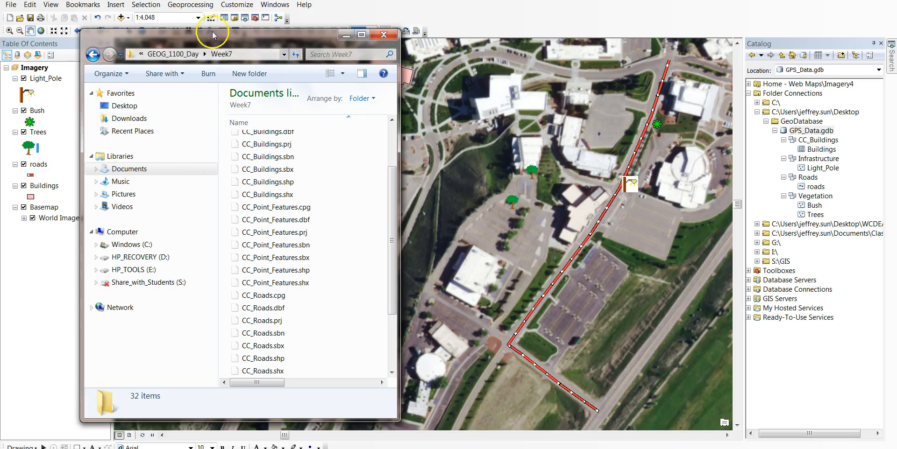
{"action": "left_click_drag", "start_coordinate": [241, 36], "coordinate": [567, 40]}
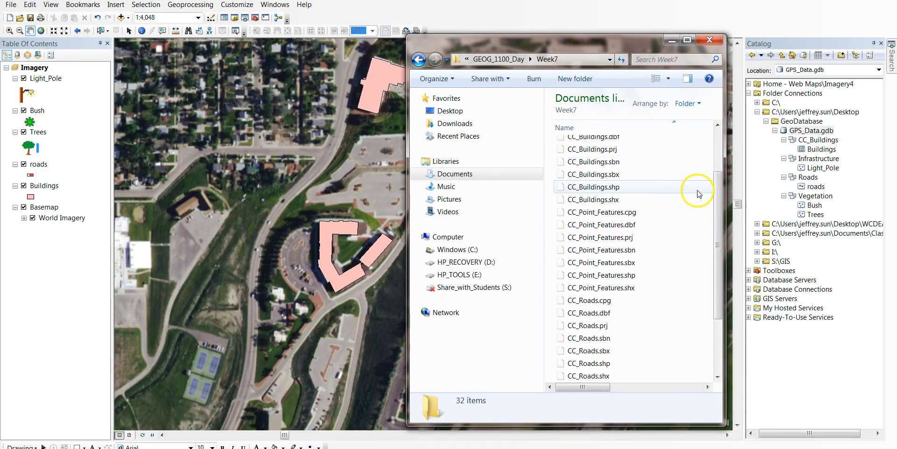
{"action": "scroll", "coordinate": [699, 194], "scroll_direction": "up", "scroll_amount": 2}
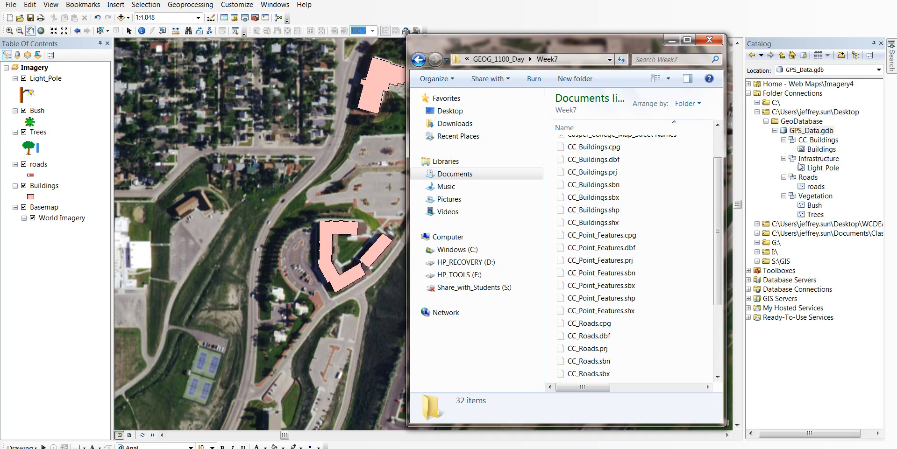
{"action": "left_click", "coordinate": [819, 137]}
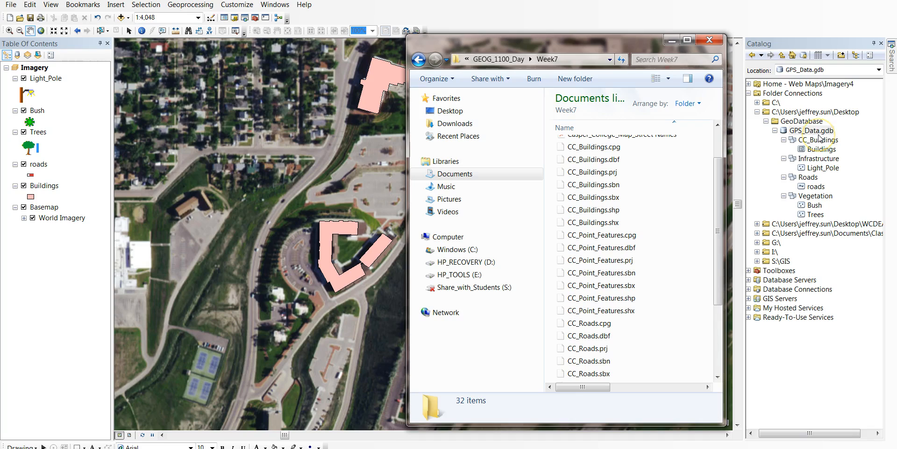